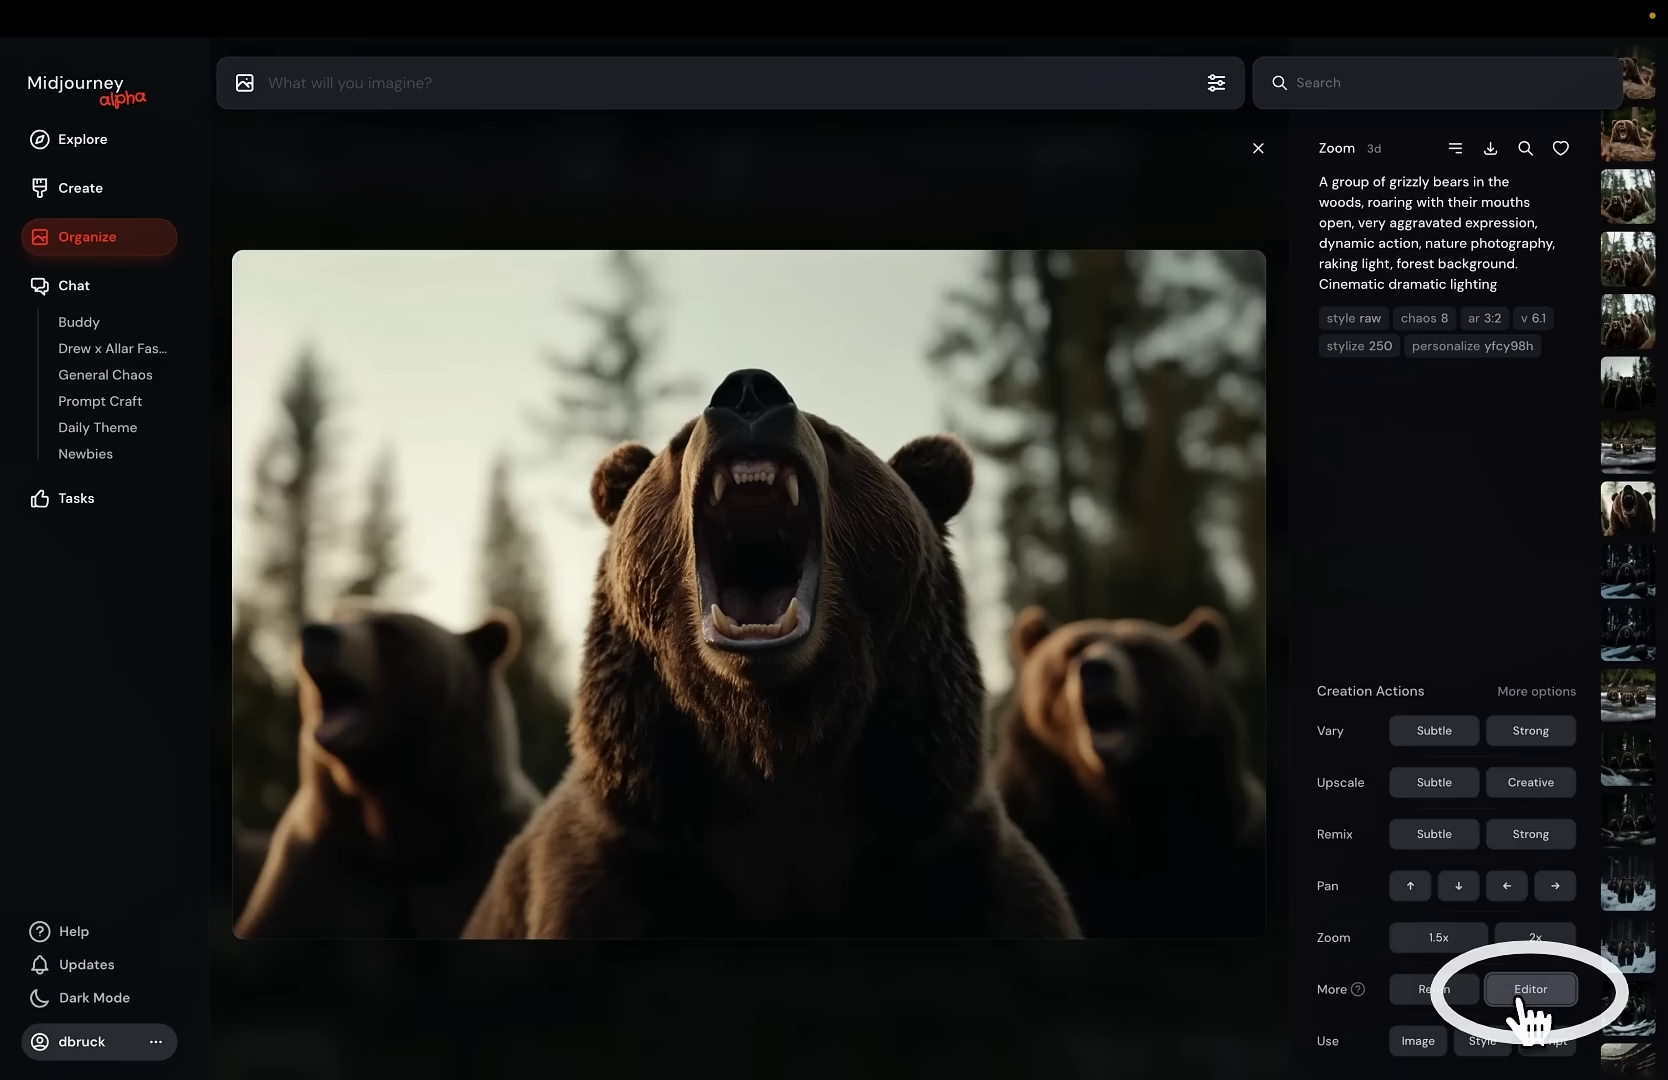
- Open the roaring bears image in the Editor and adjust the brush size, raising it to about 250 and reducing it again
left_click(1522, 995)
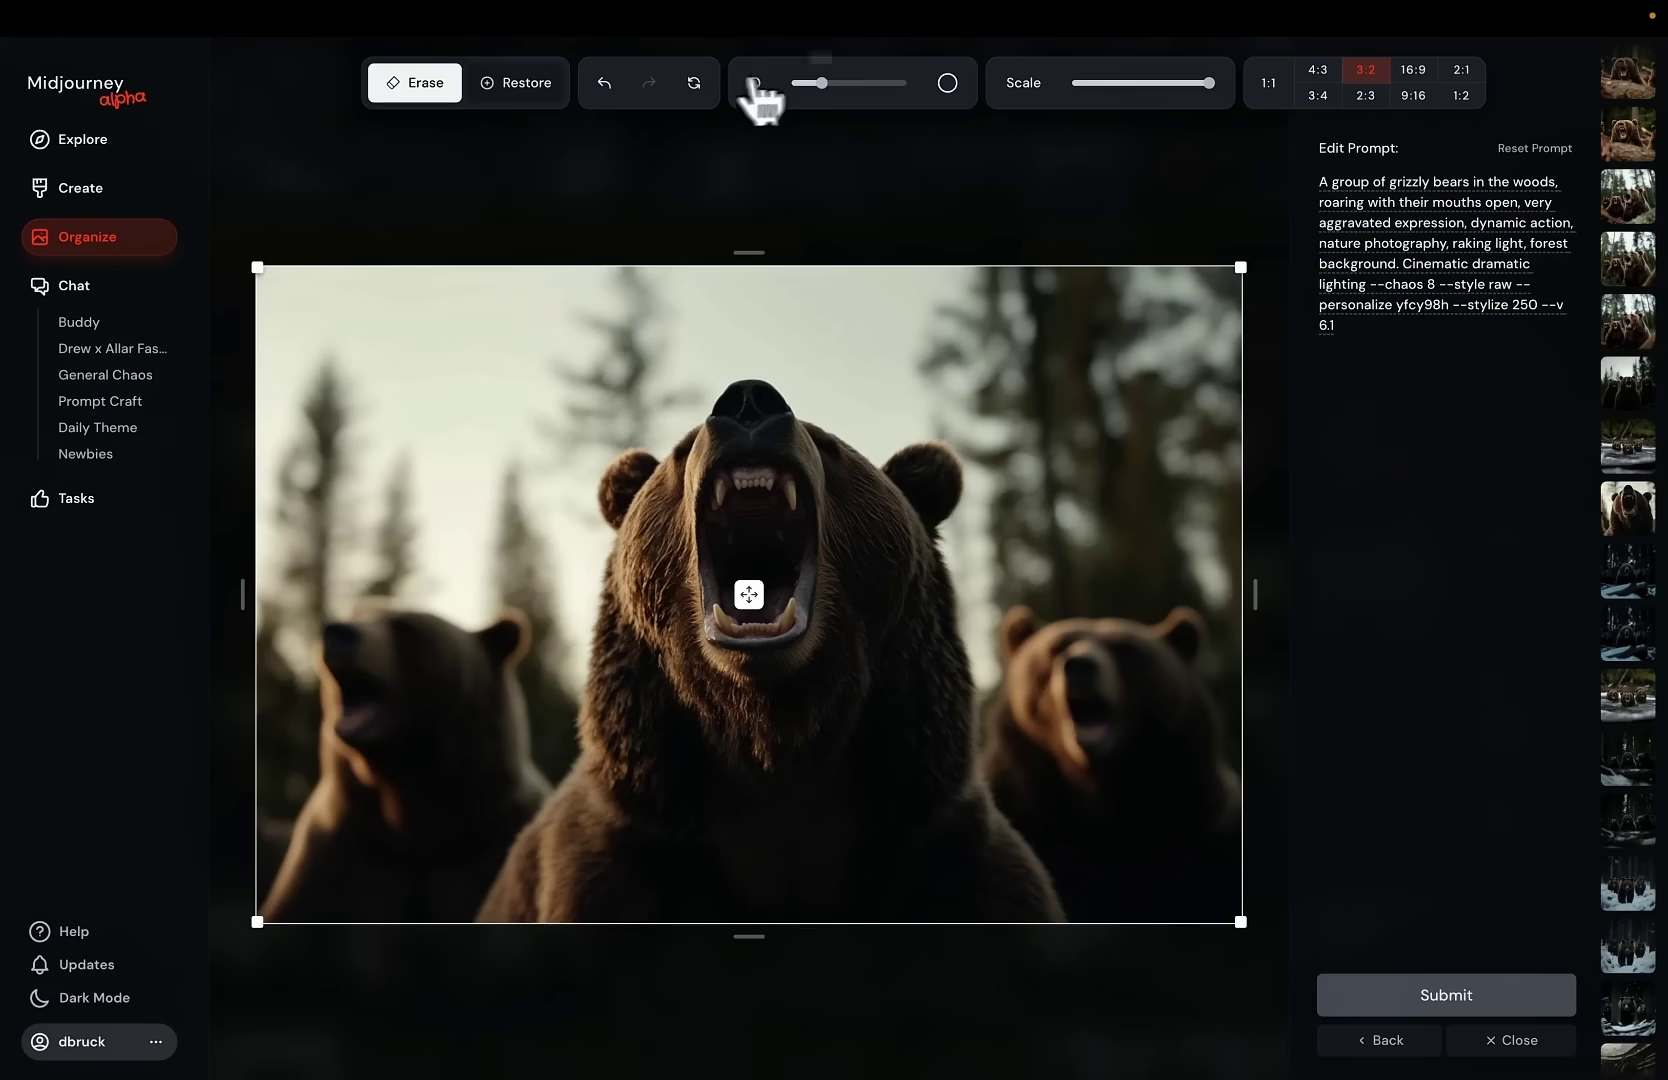
left_click_drag(821, 83, 905, 82)
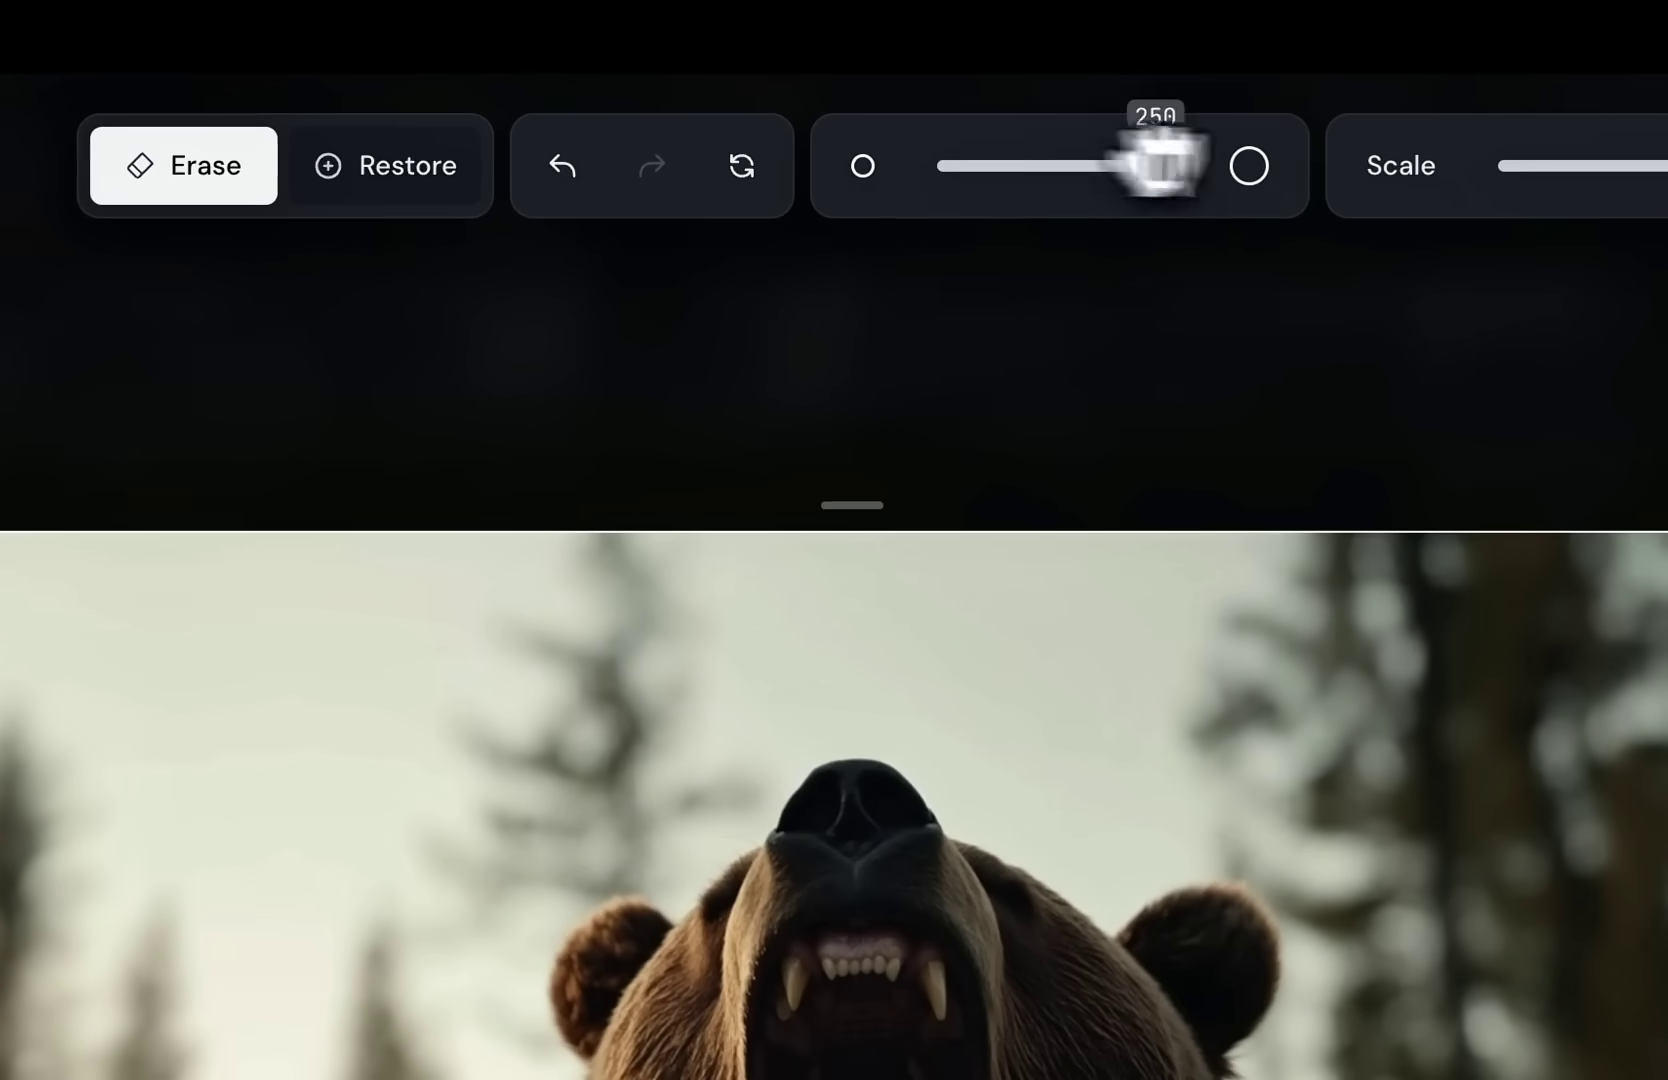
left_click_drag(1158, 163, 1005, 162)
- Erase two vertical strips of sky and trees above the left bear, one near the image's left edge
left_click_drag(588, 250, 674, 415)
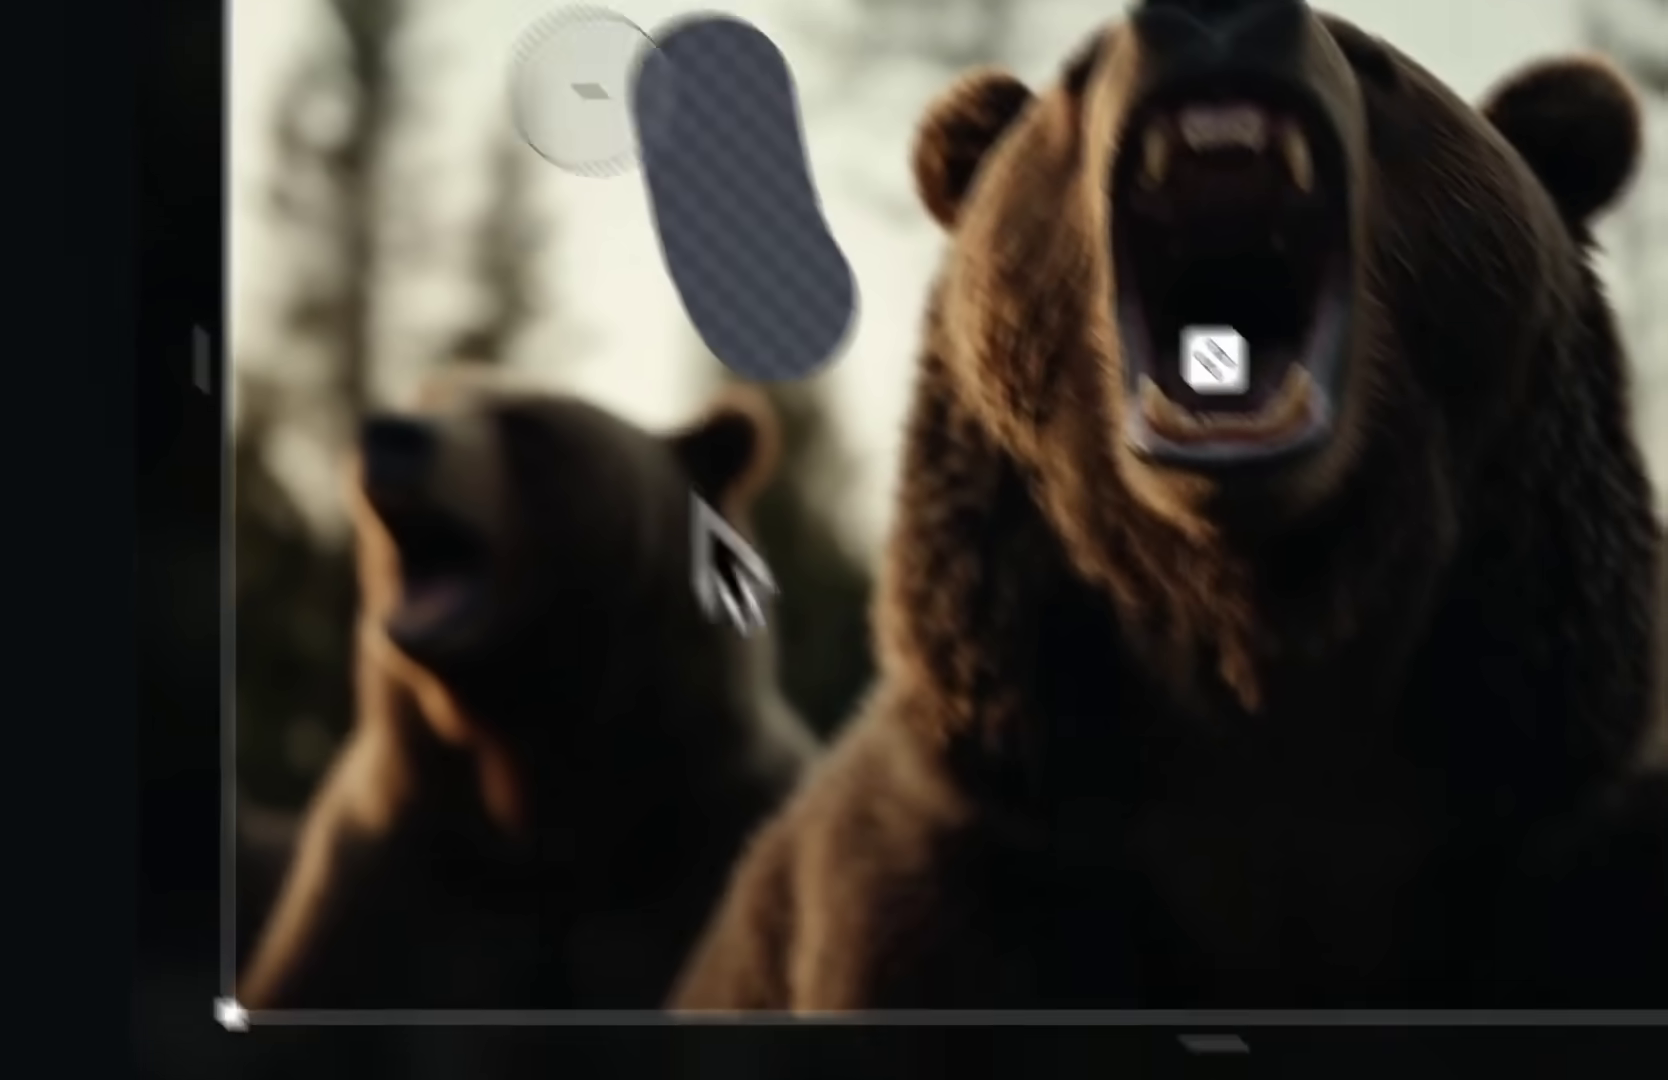
left_click_drag(261, 2, 220, 291)
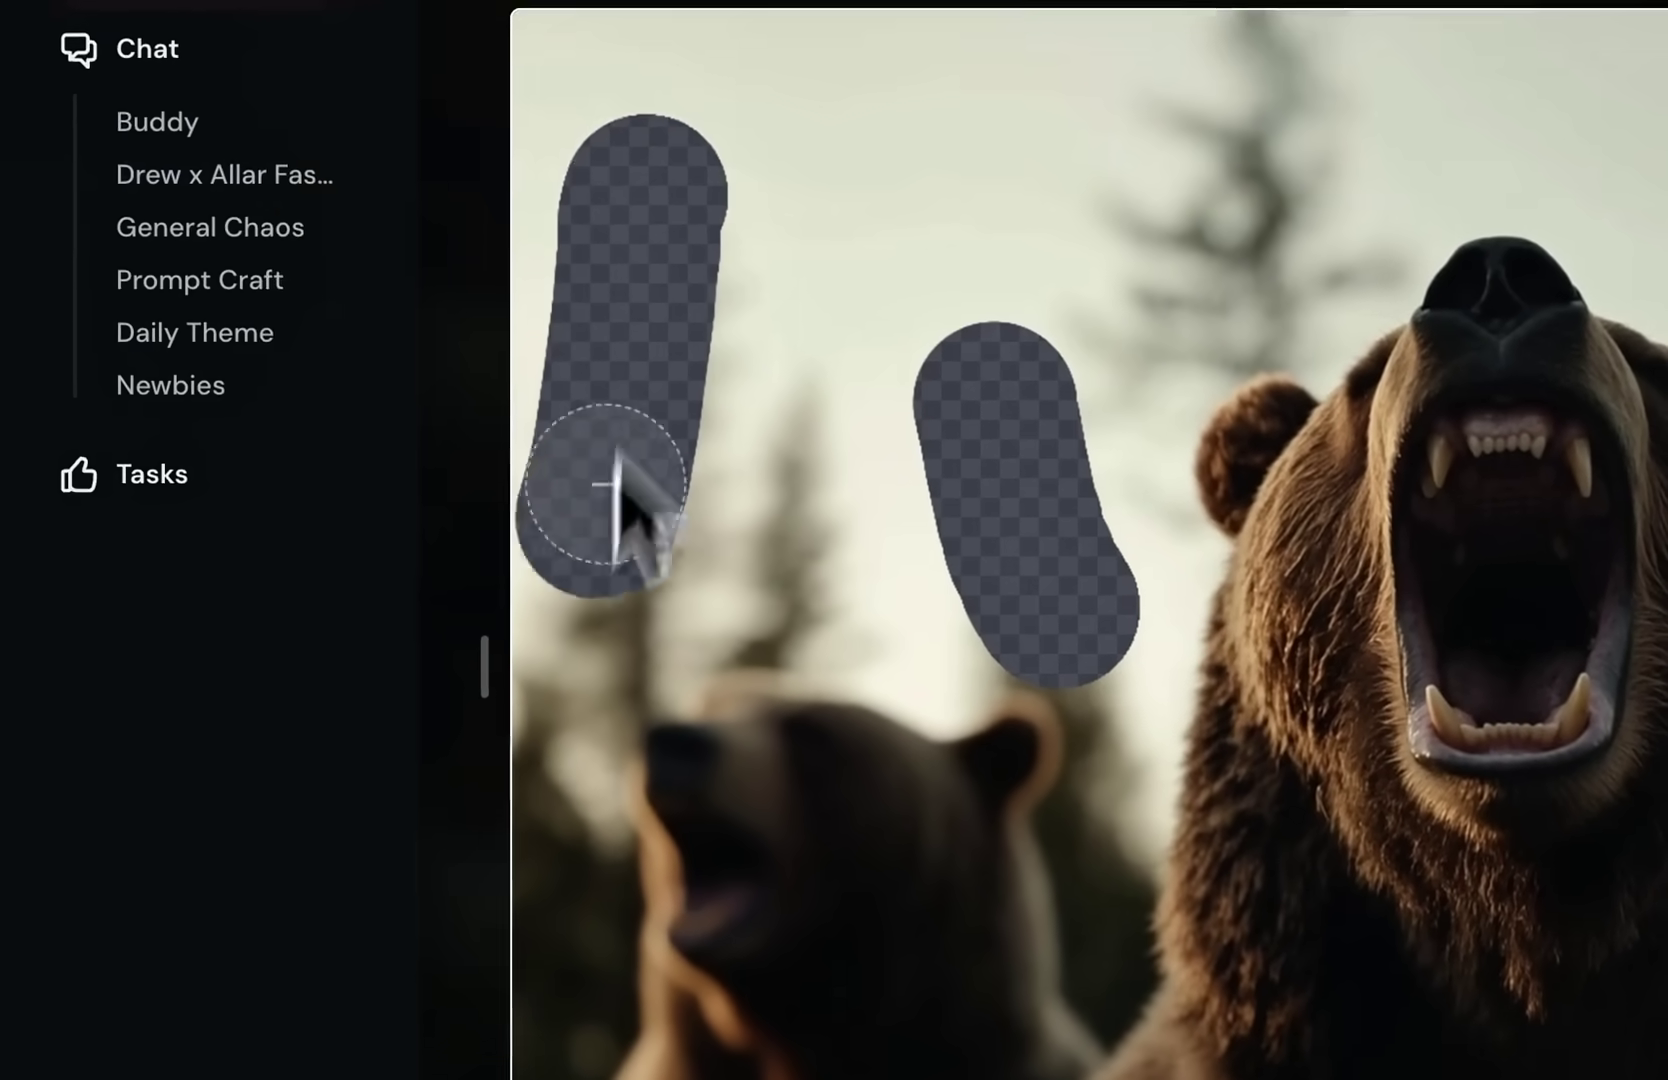
left_click_drag(620, 500, 607, 630)
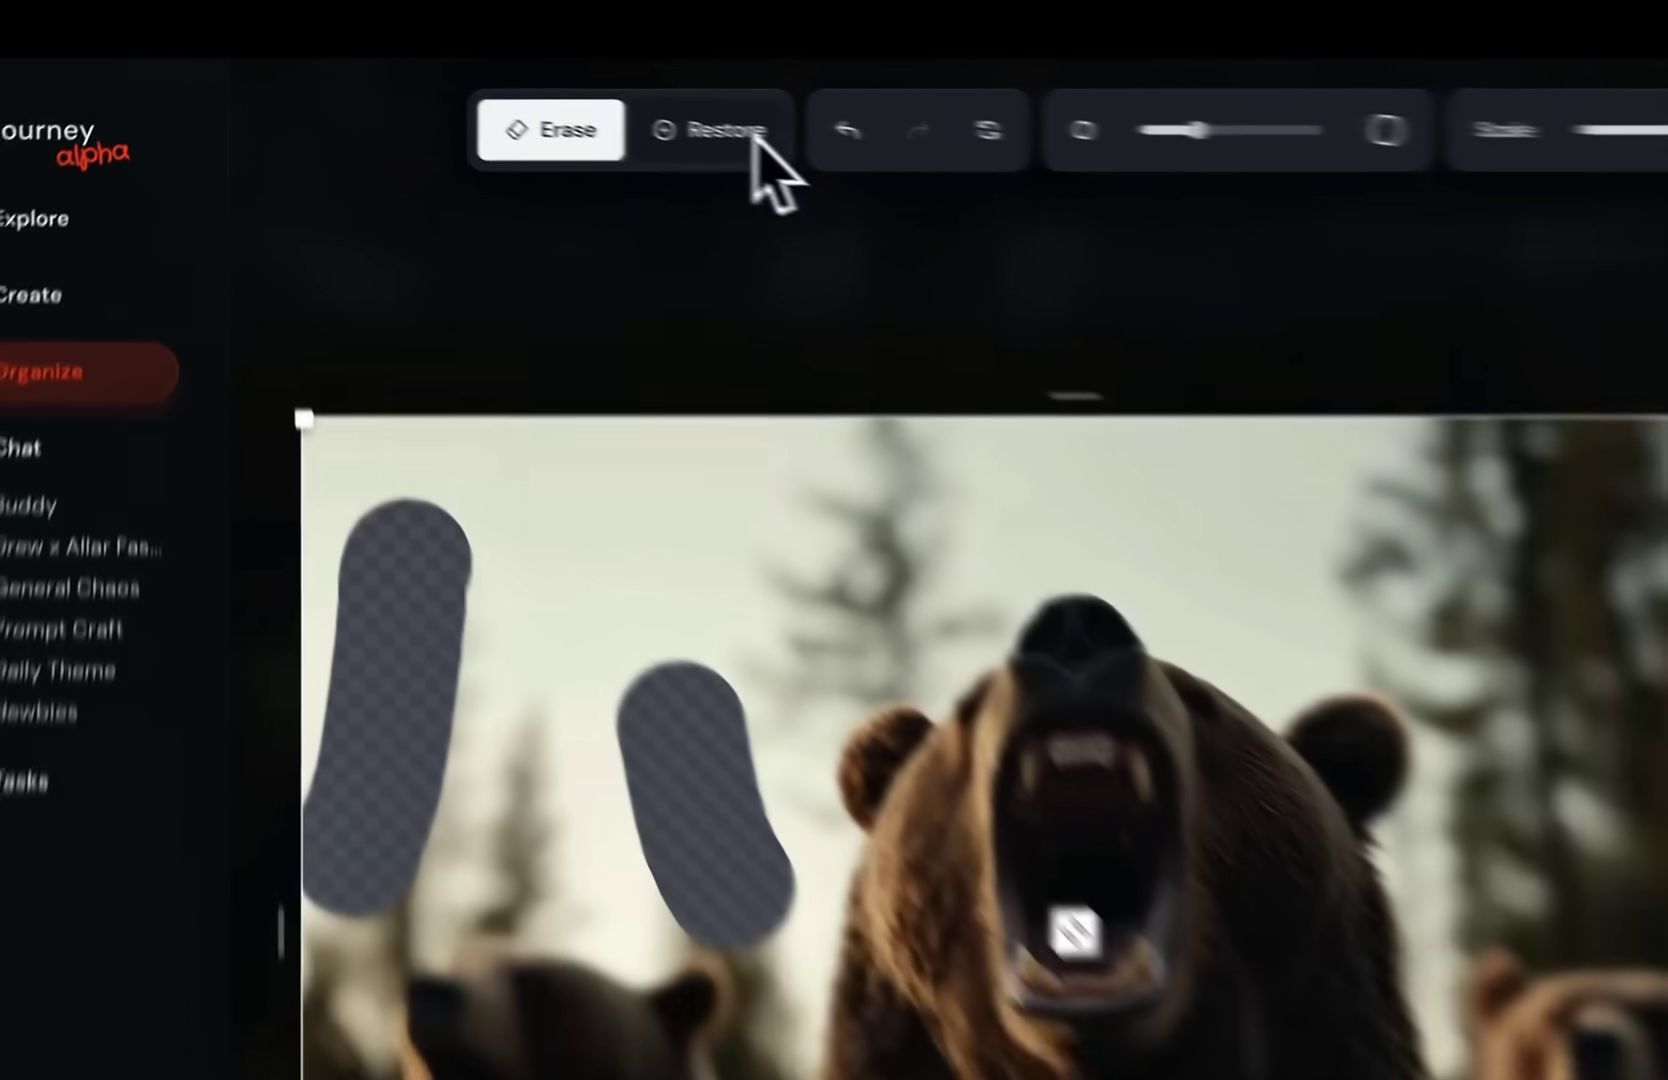
- Restore both erased strips above the left bear with the Restore brush
left_click(545, 86)
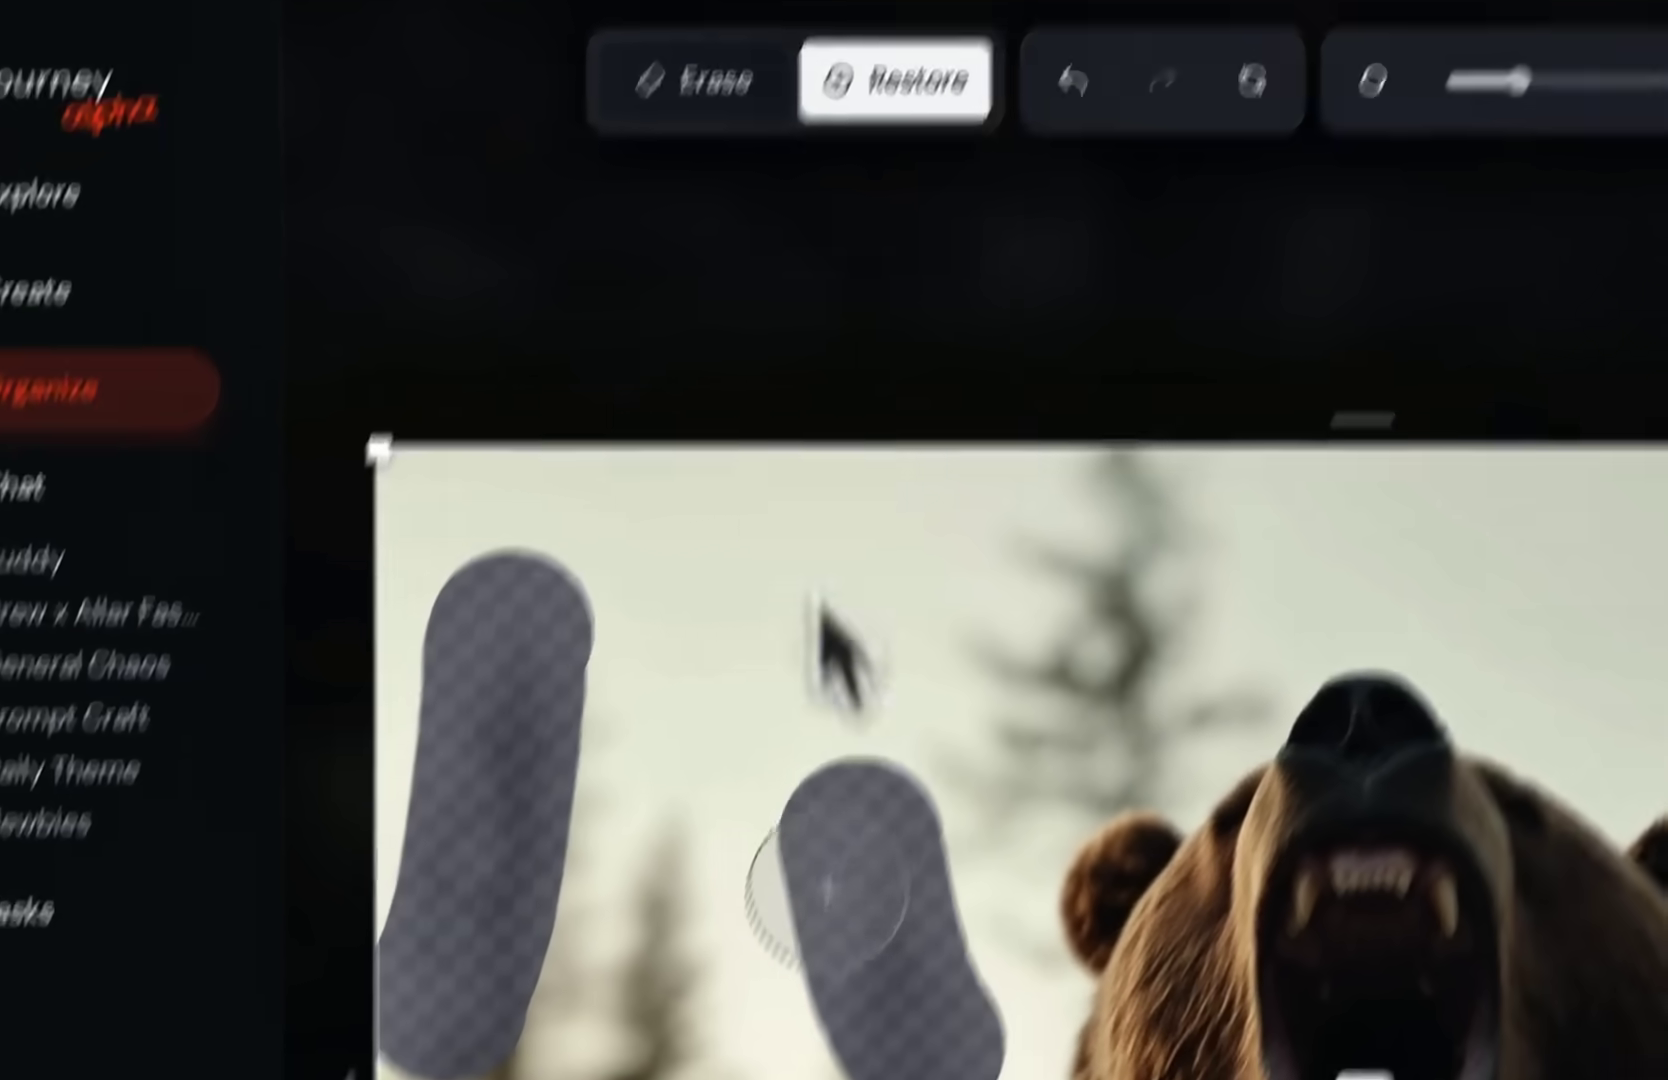
left_click_drag(785, 970, 1007, 851)
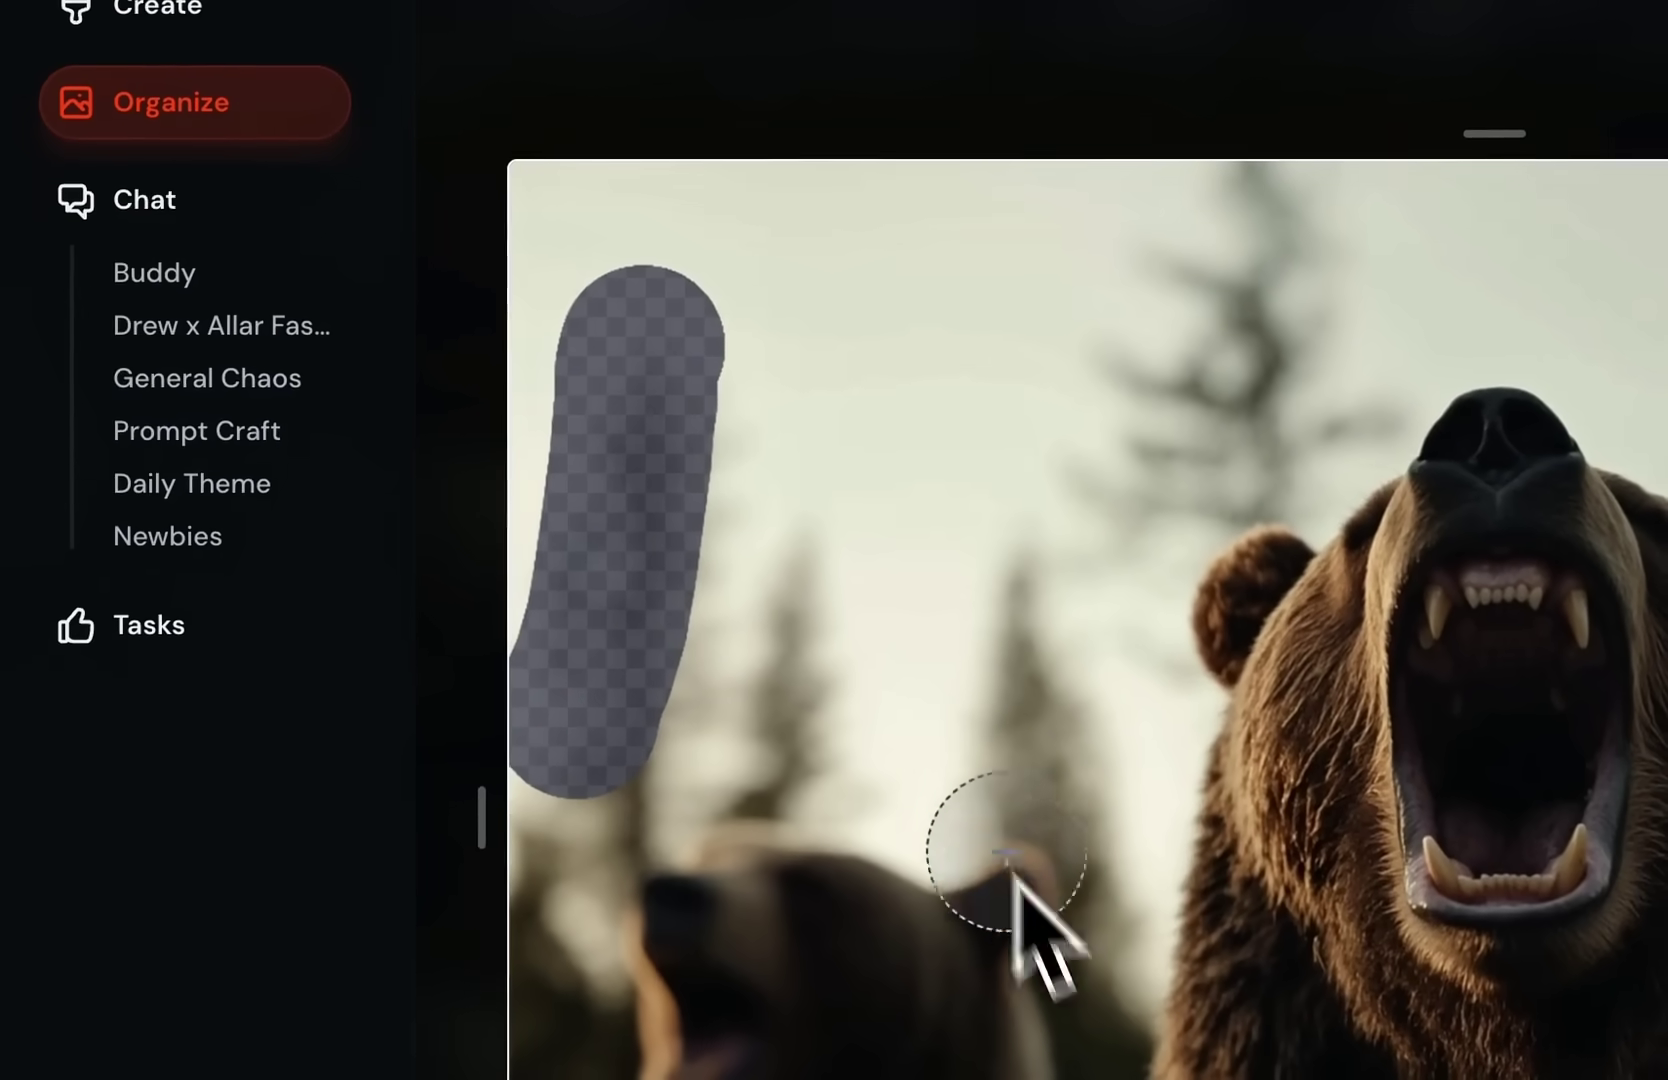
mouse_move(645, 310)
left_mouse_down()
mouse_move(652, 484)
mouse_move(558, 841)
left_mouse_up()
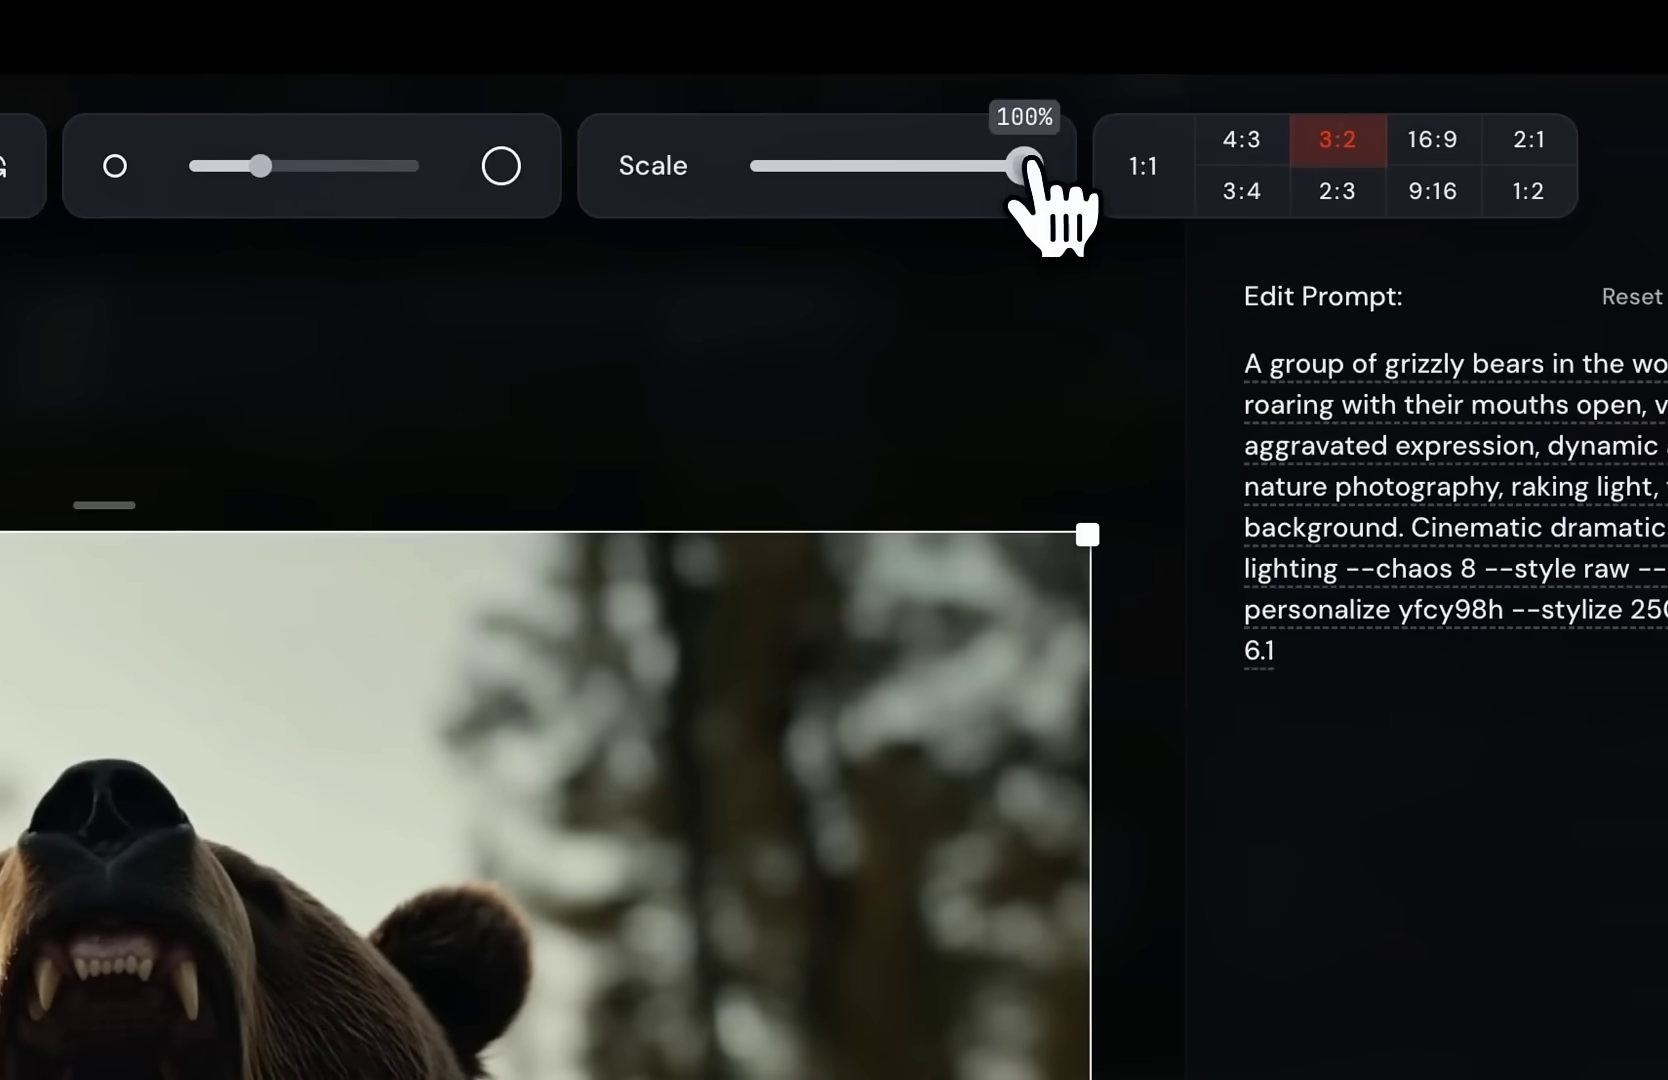
- Scale the image down within the canvas to 10%, and enlarge it back to about 69%
left_click_drag(1024, 165, 998, 163)
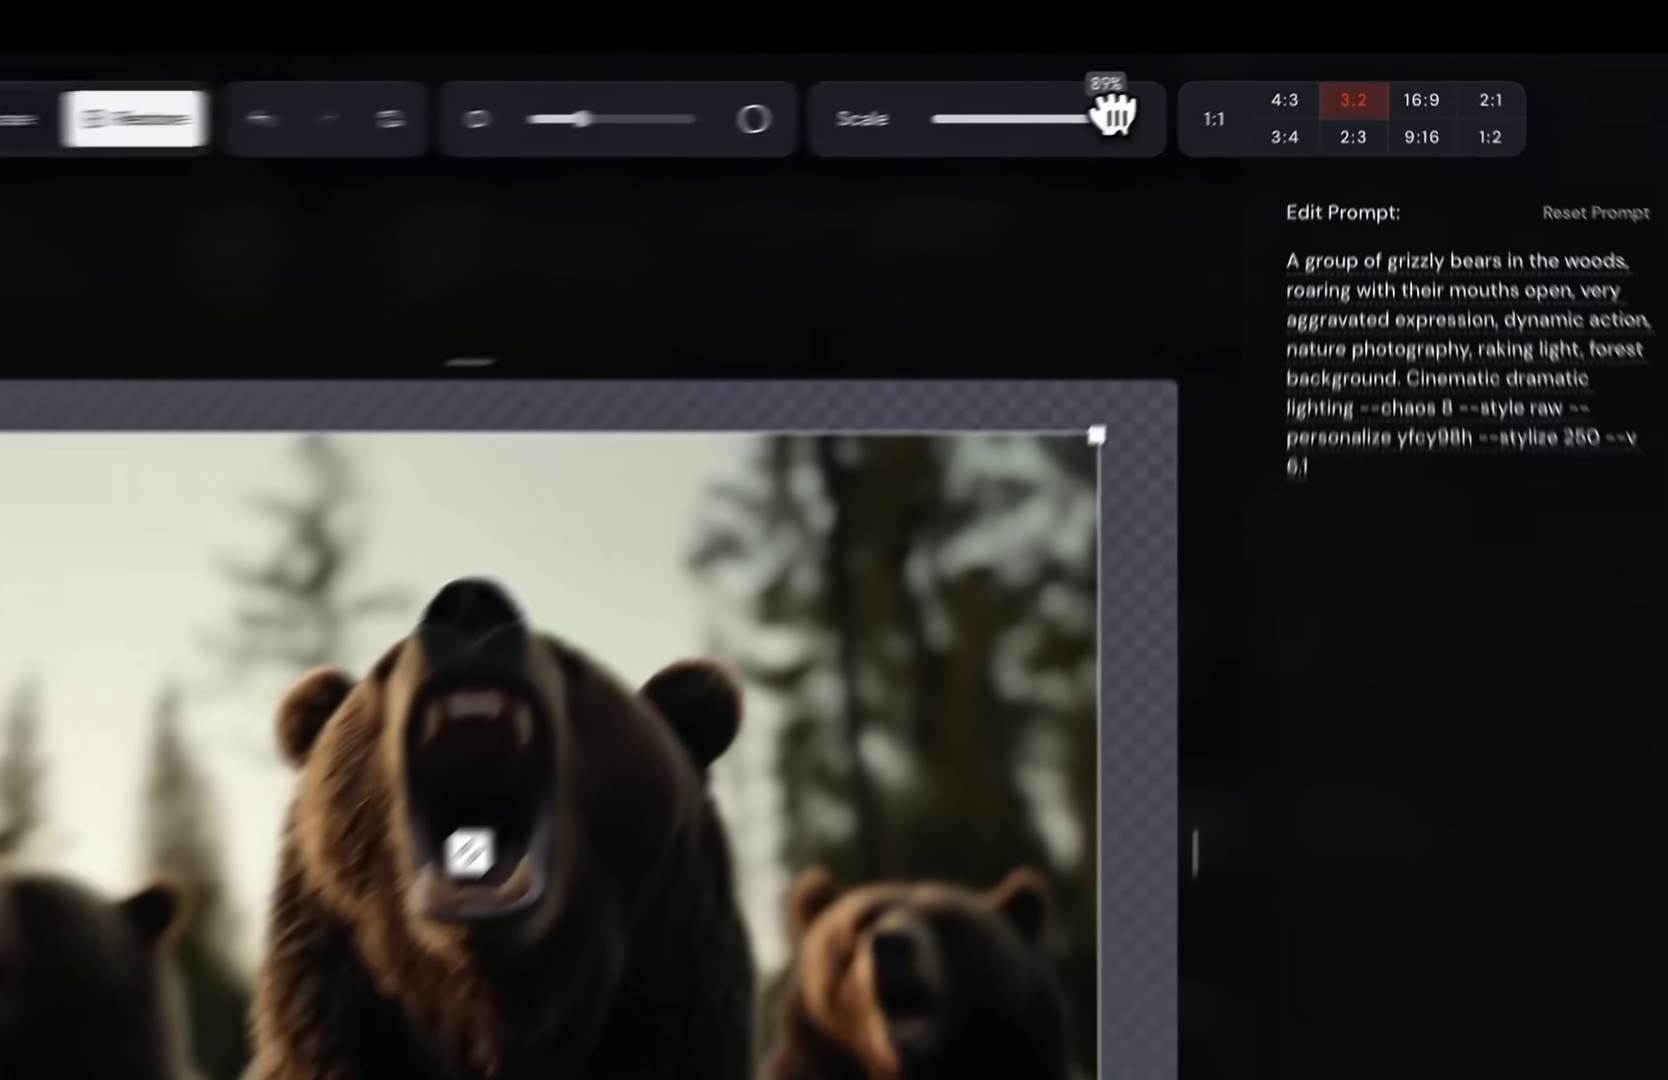
left_click_drag(1112, 115, 1076, 122)
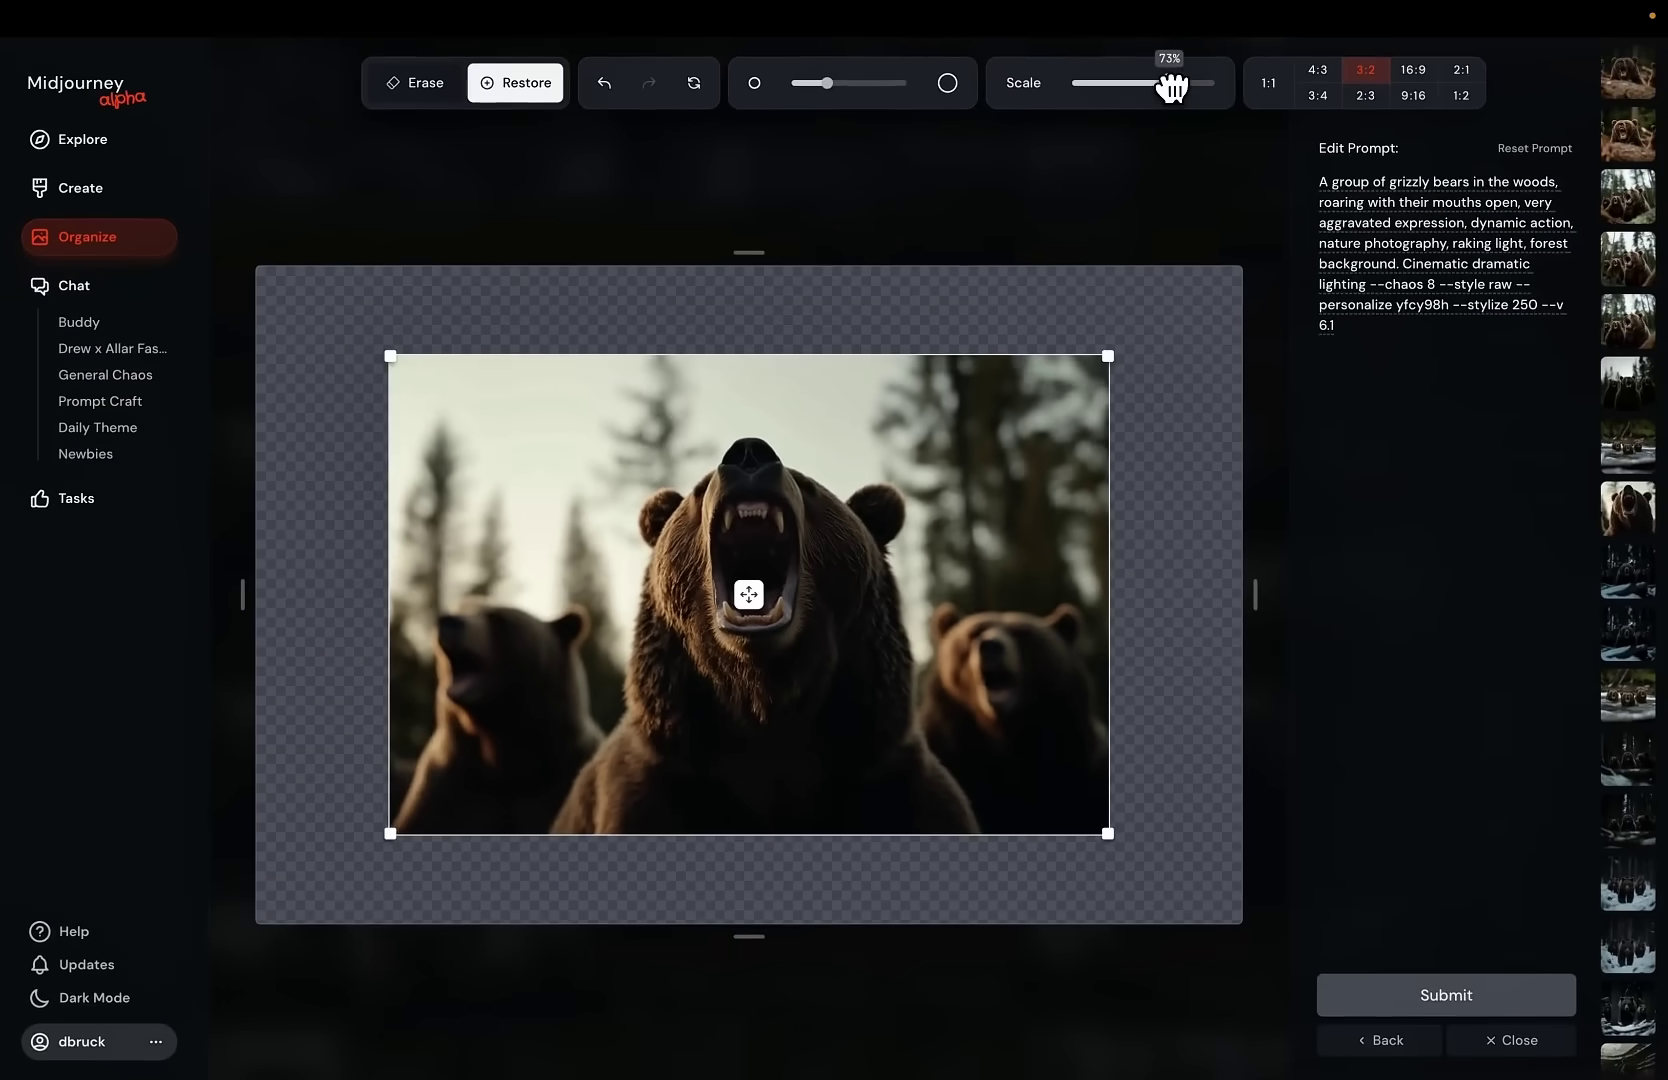
left_click_drag(1171, 88, 1168, 88)
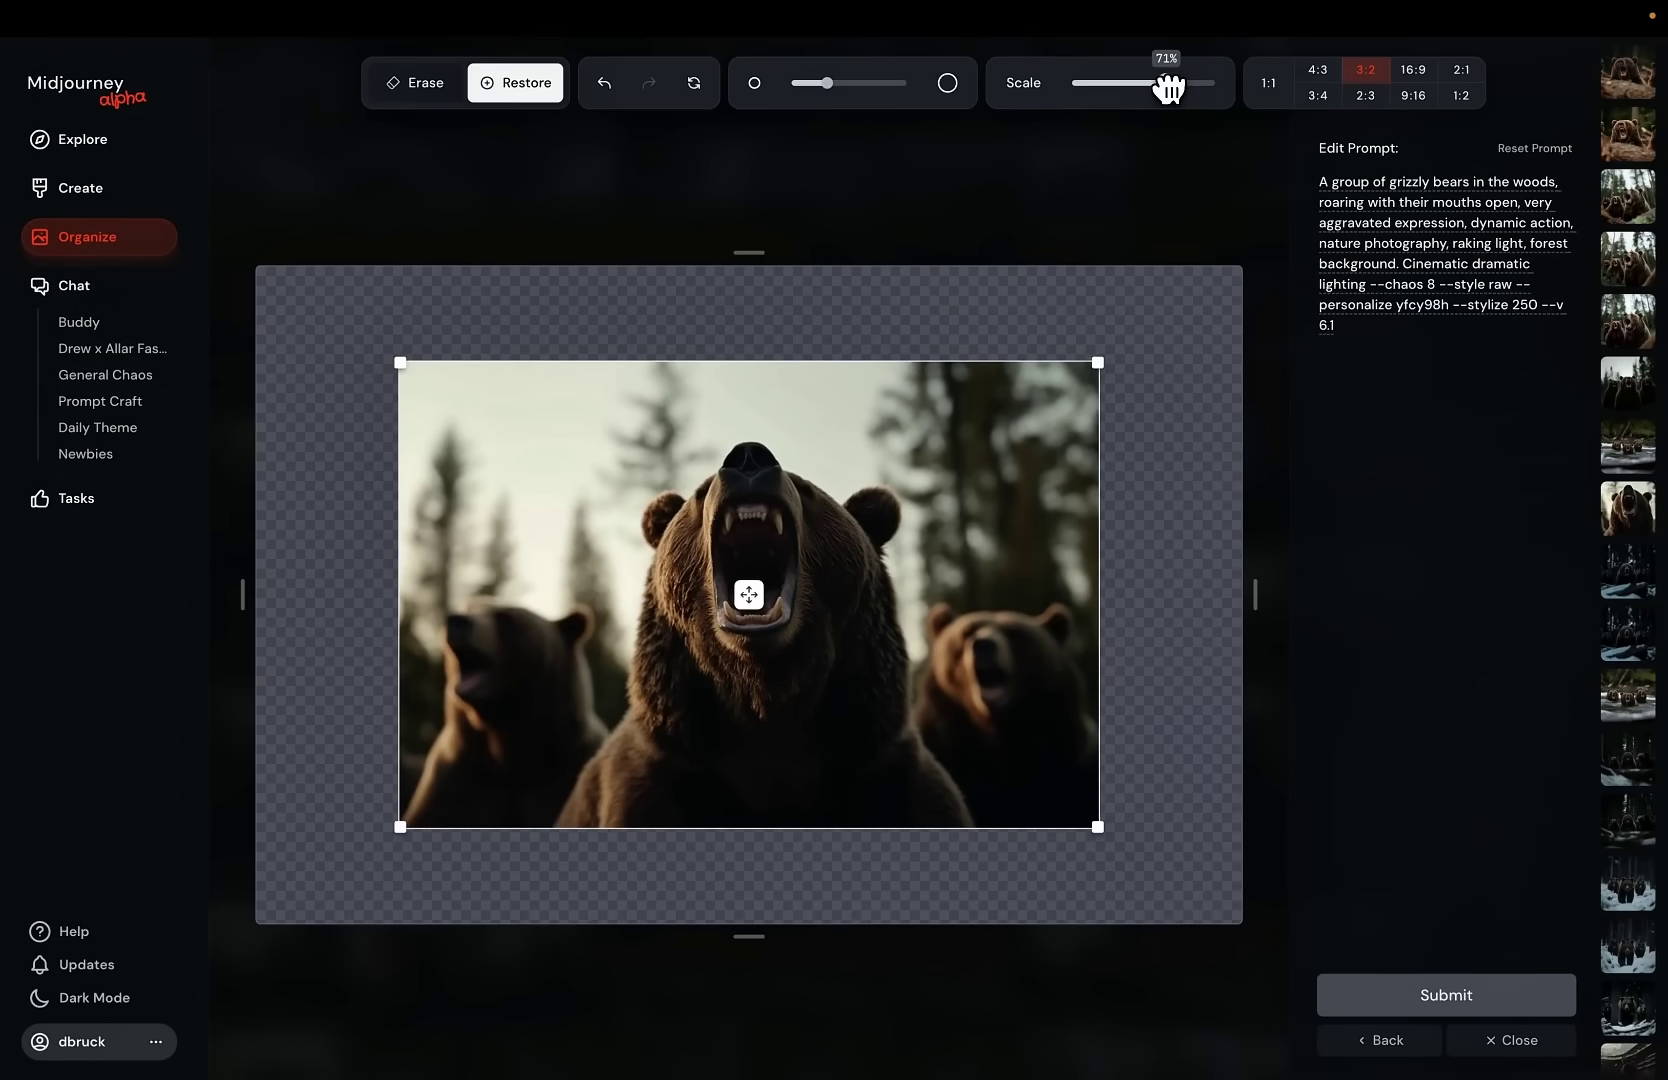
left_click_drag(1168, 88, 1072, 88)
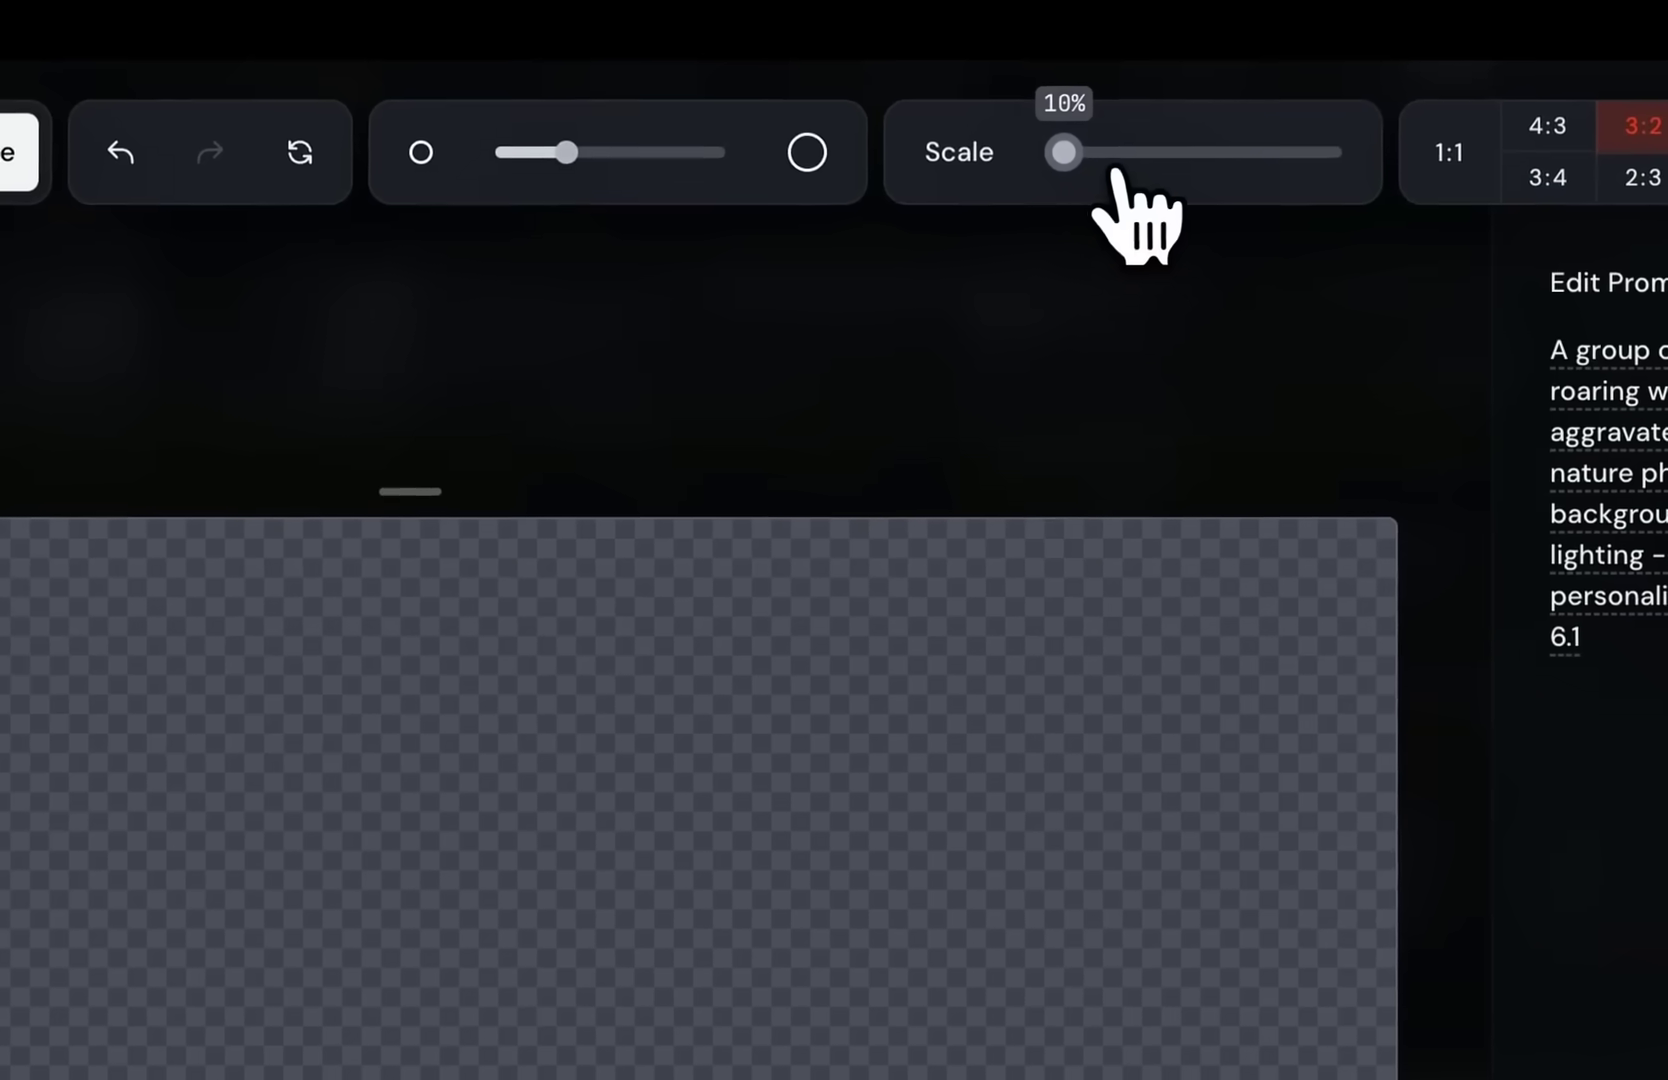
left_click_drag(1064, 165, 1240, 186)
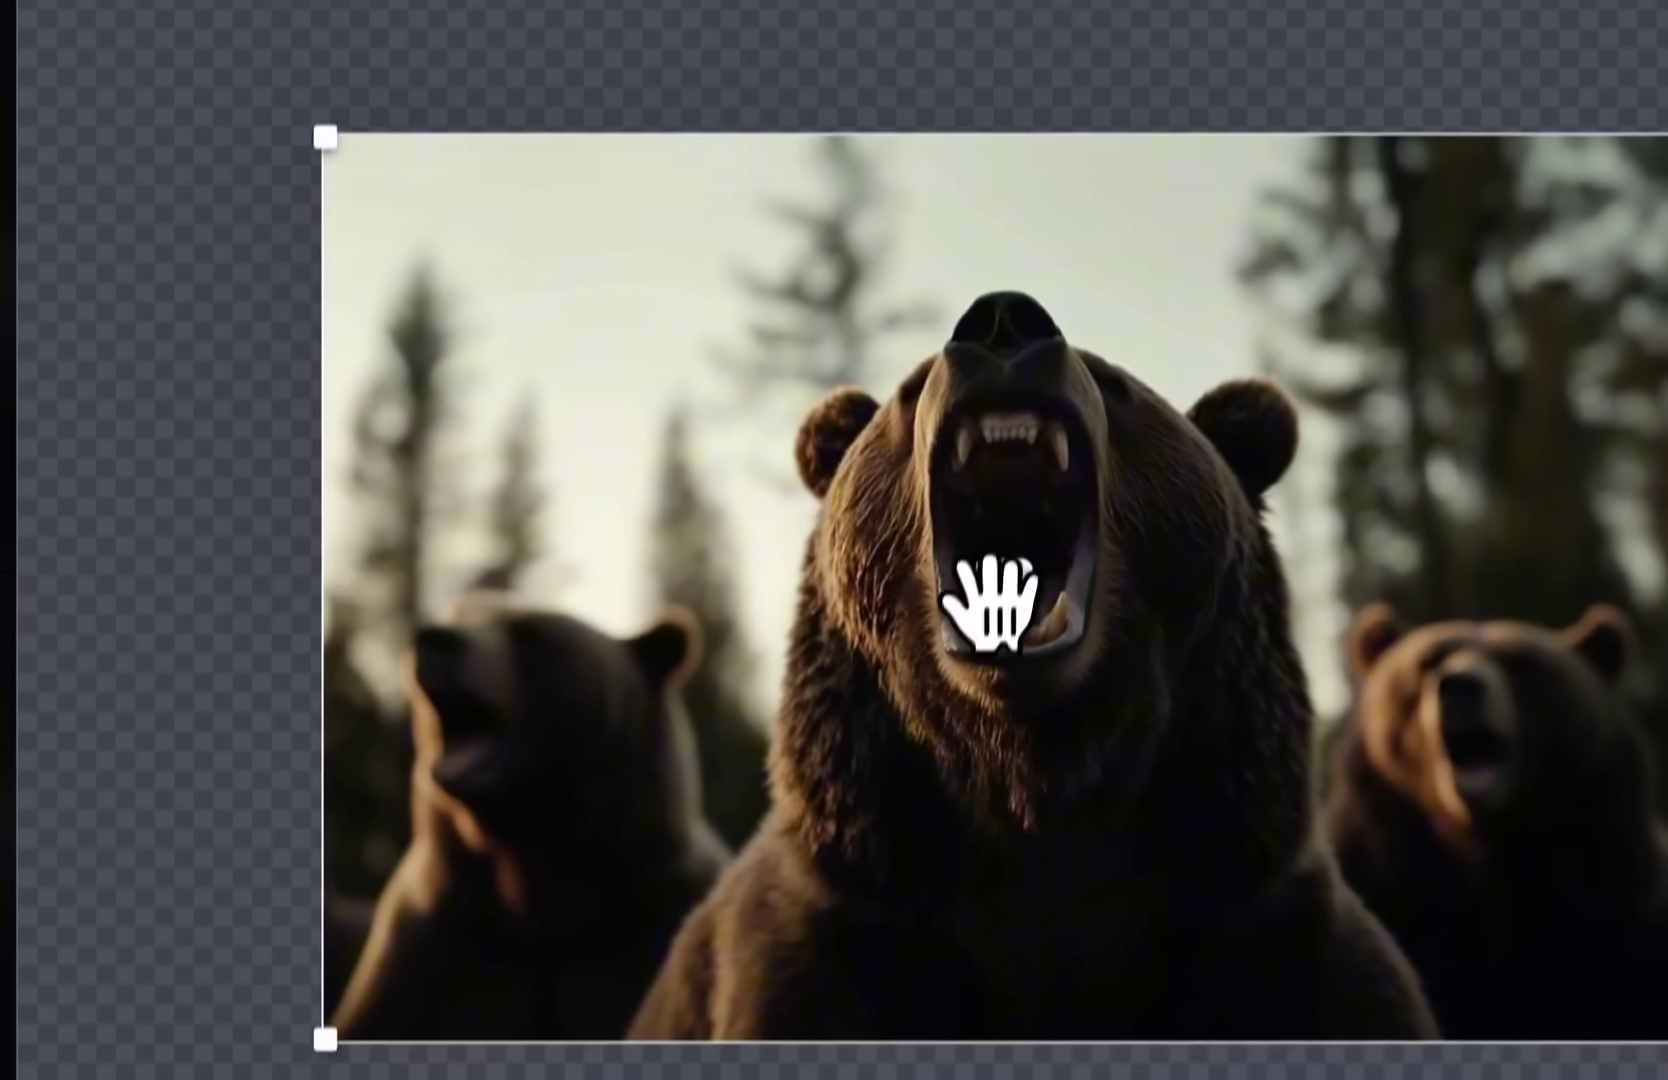
- Reposition the scaled-down image to the canvas's top centre, into its upper-left corner, and back toward the middle
left_click_drag(993, 575, 742, 443)
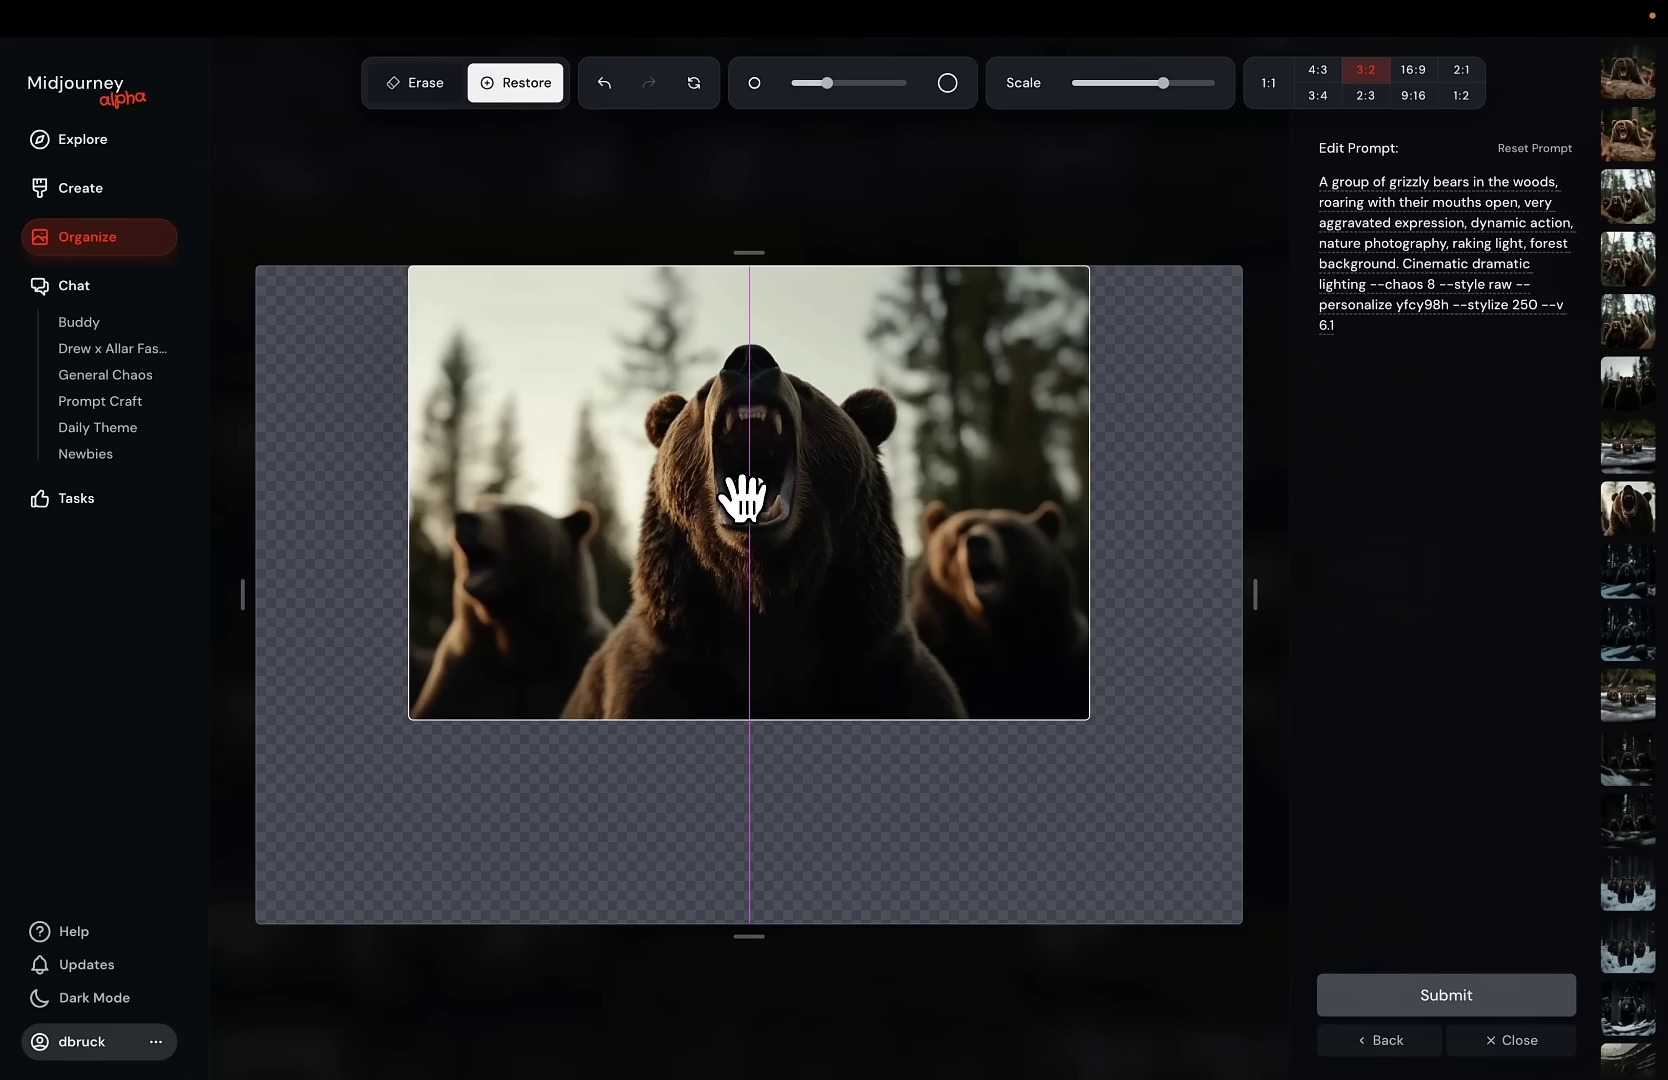
left_click_drag(744, 496, 603, 497)
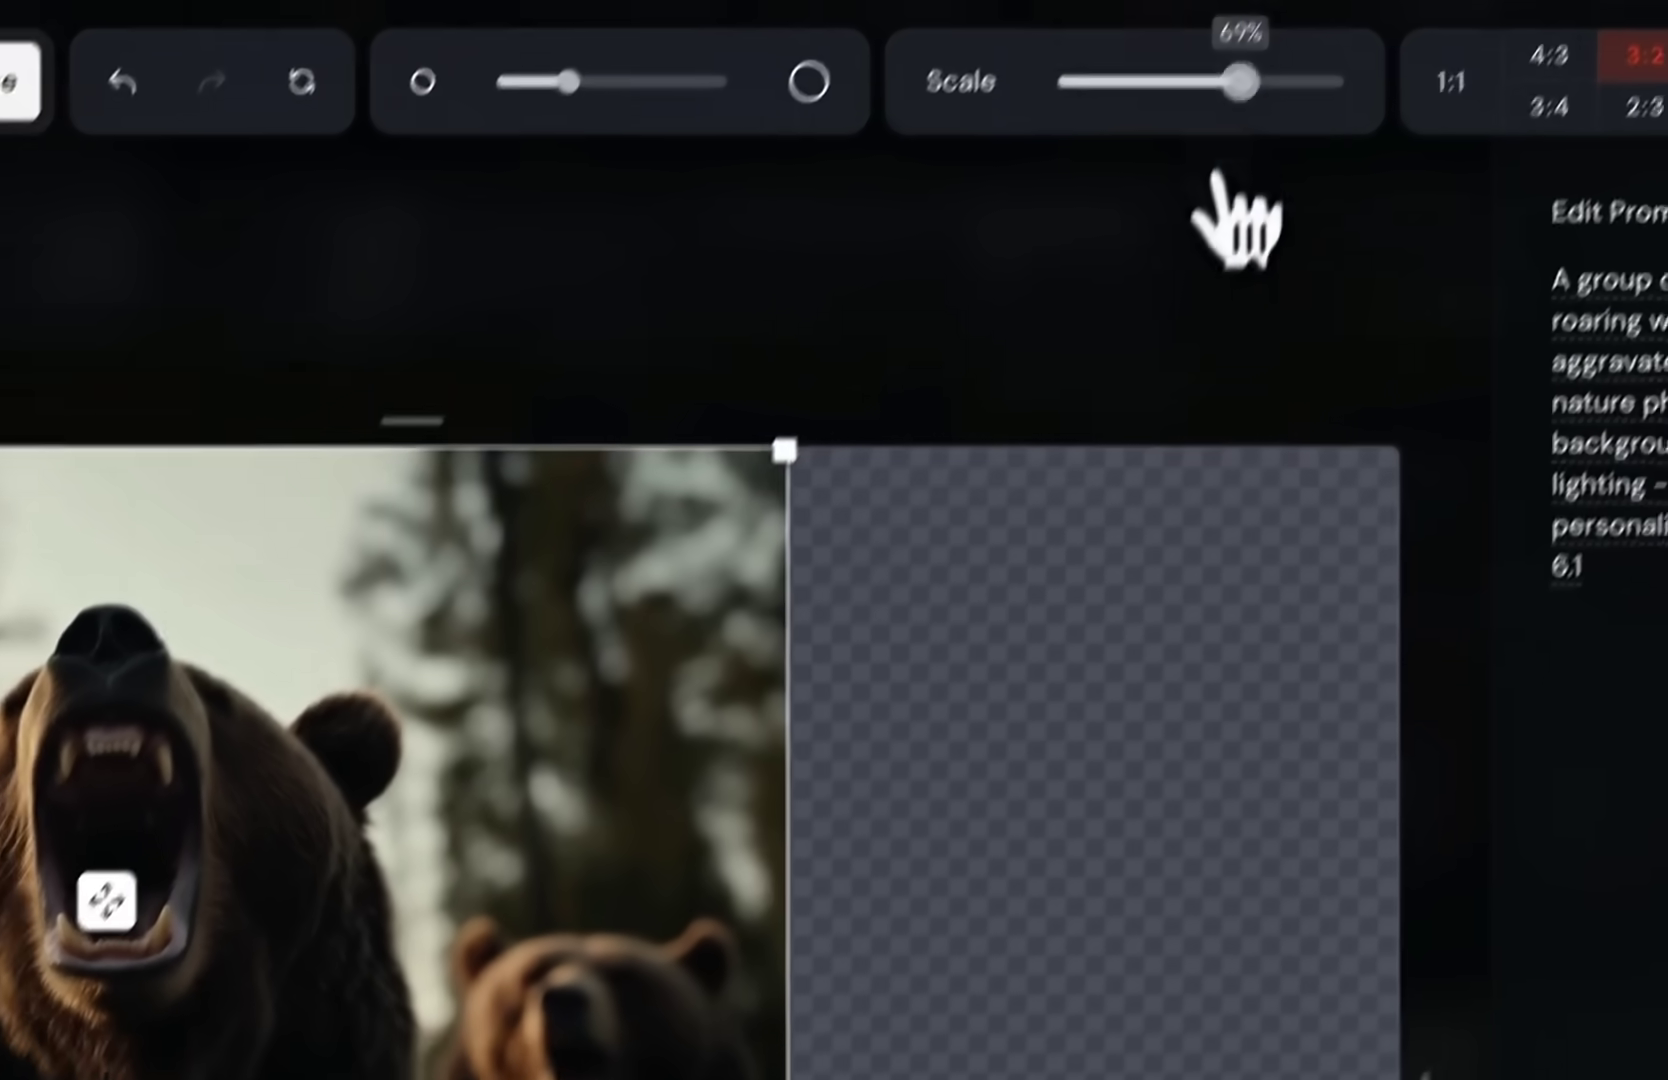
mouse_move(1240, 82)
left_mouse_down()
mouse_move(1165, 84)
mouse_move(1234, 82)
left_mouse_up()
left_click_drag(1175, 172, 1184, 175)
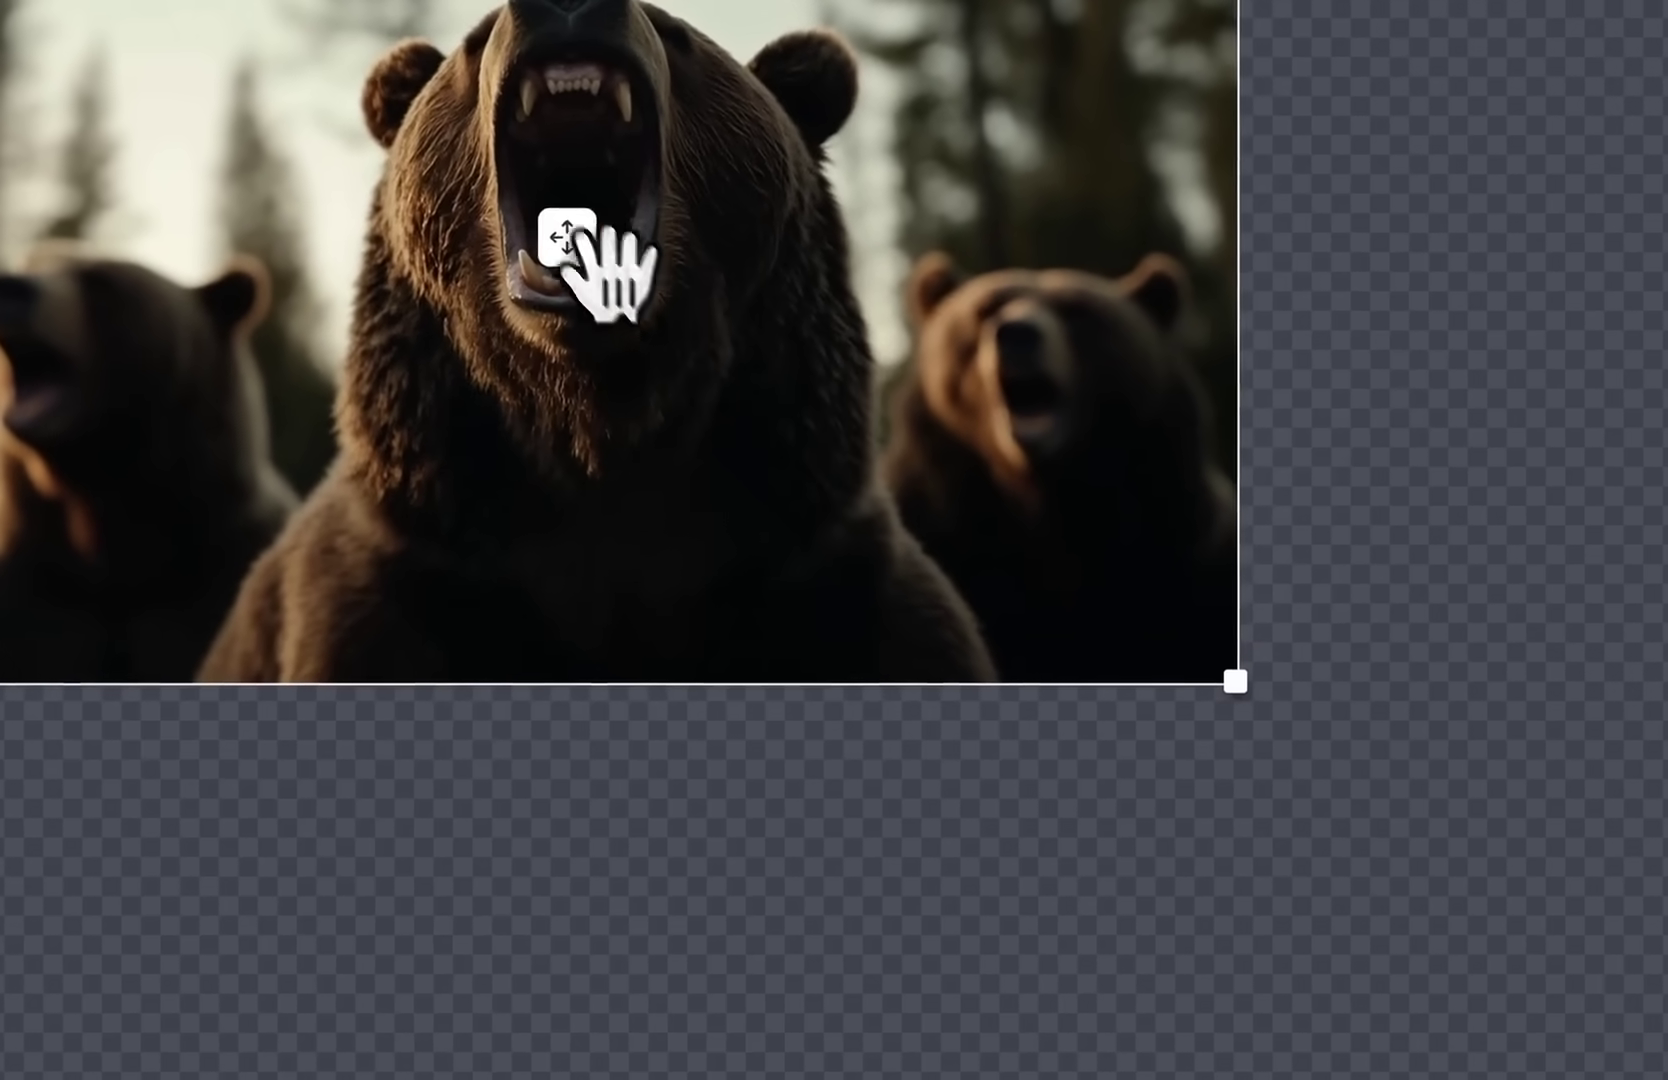
left_click_drag(595, 268, 867, 454)
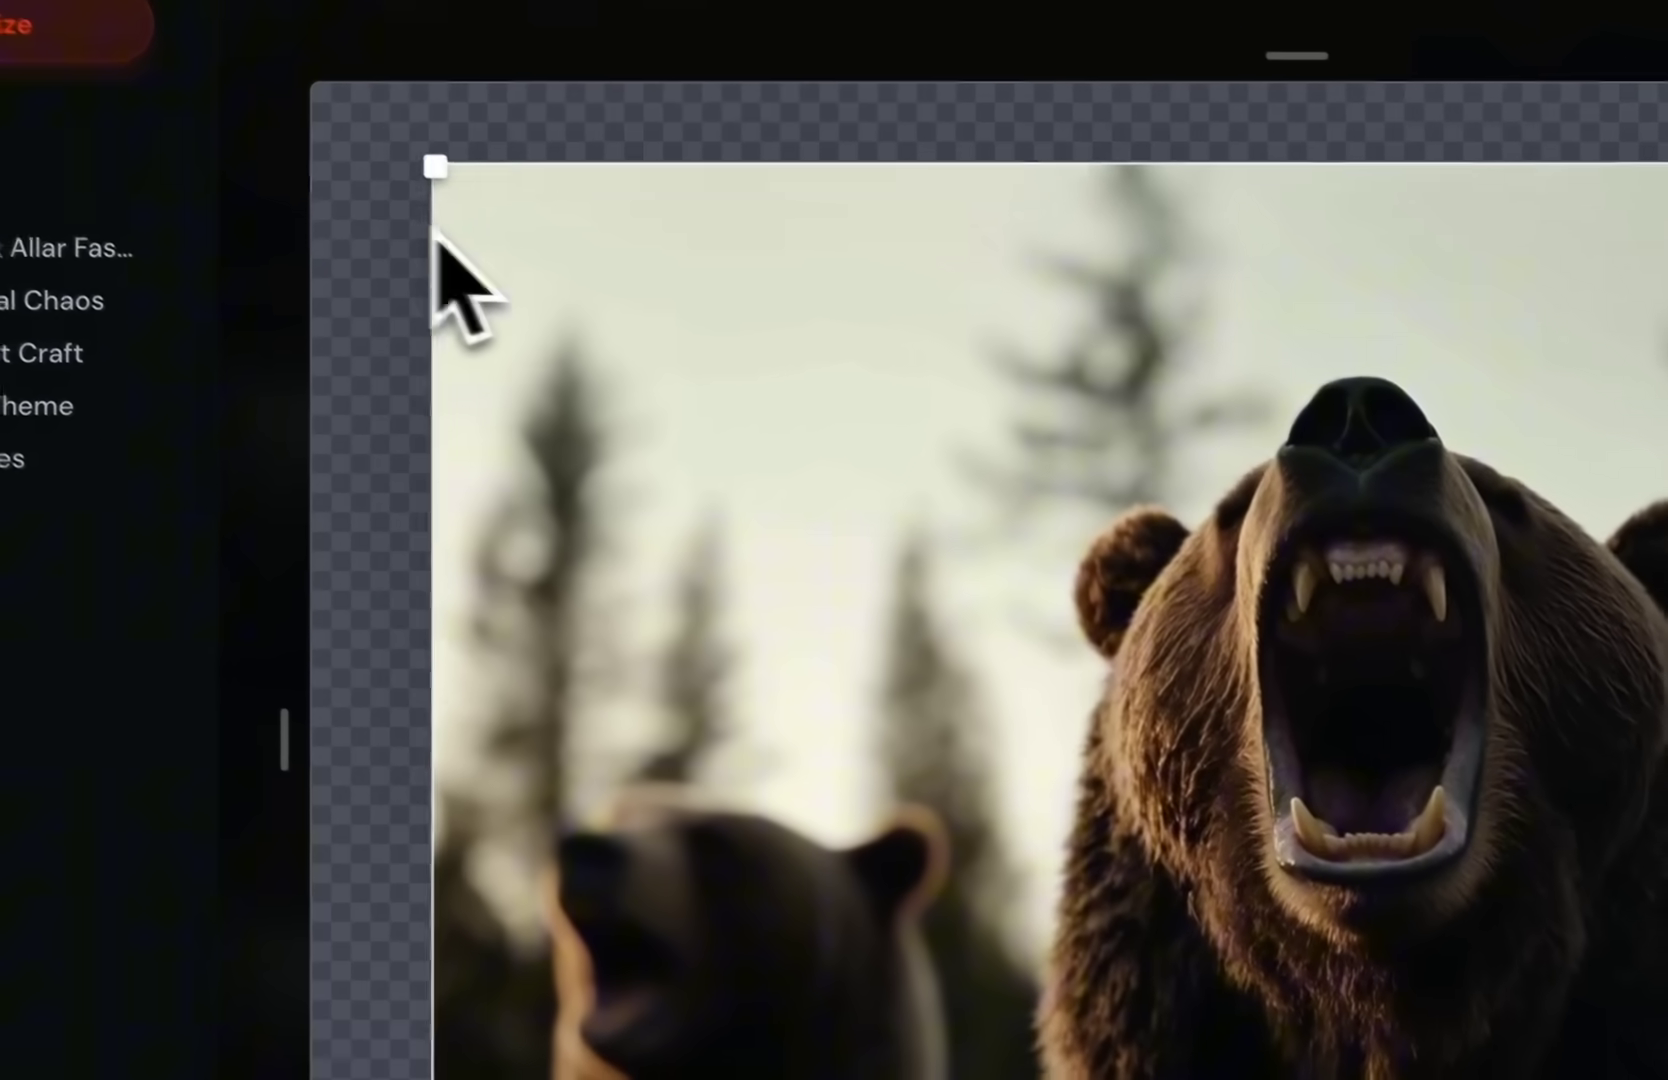
- Resize the image directly by its corner and edges, shrinking it against the canvas's upper edge and enlarging it to fill the canvas
left_click_drag(435, 230, 319, 200)
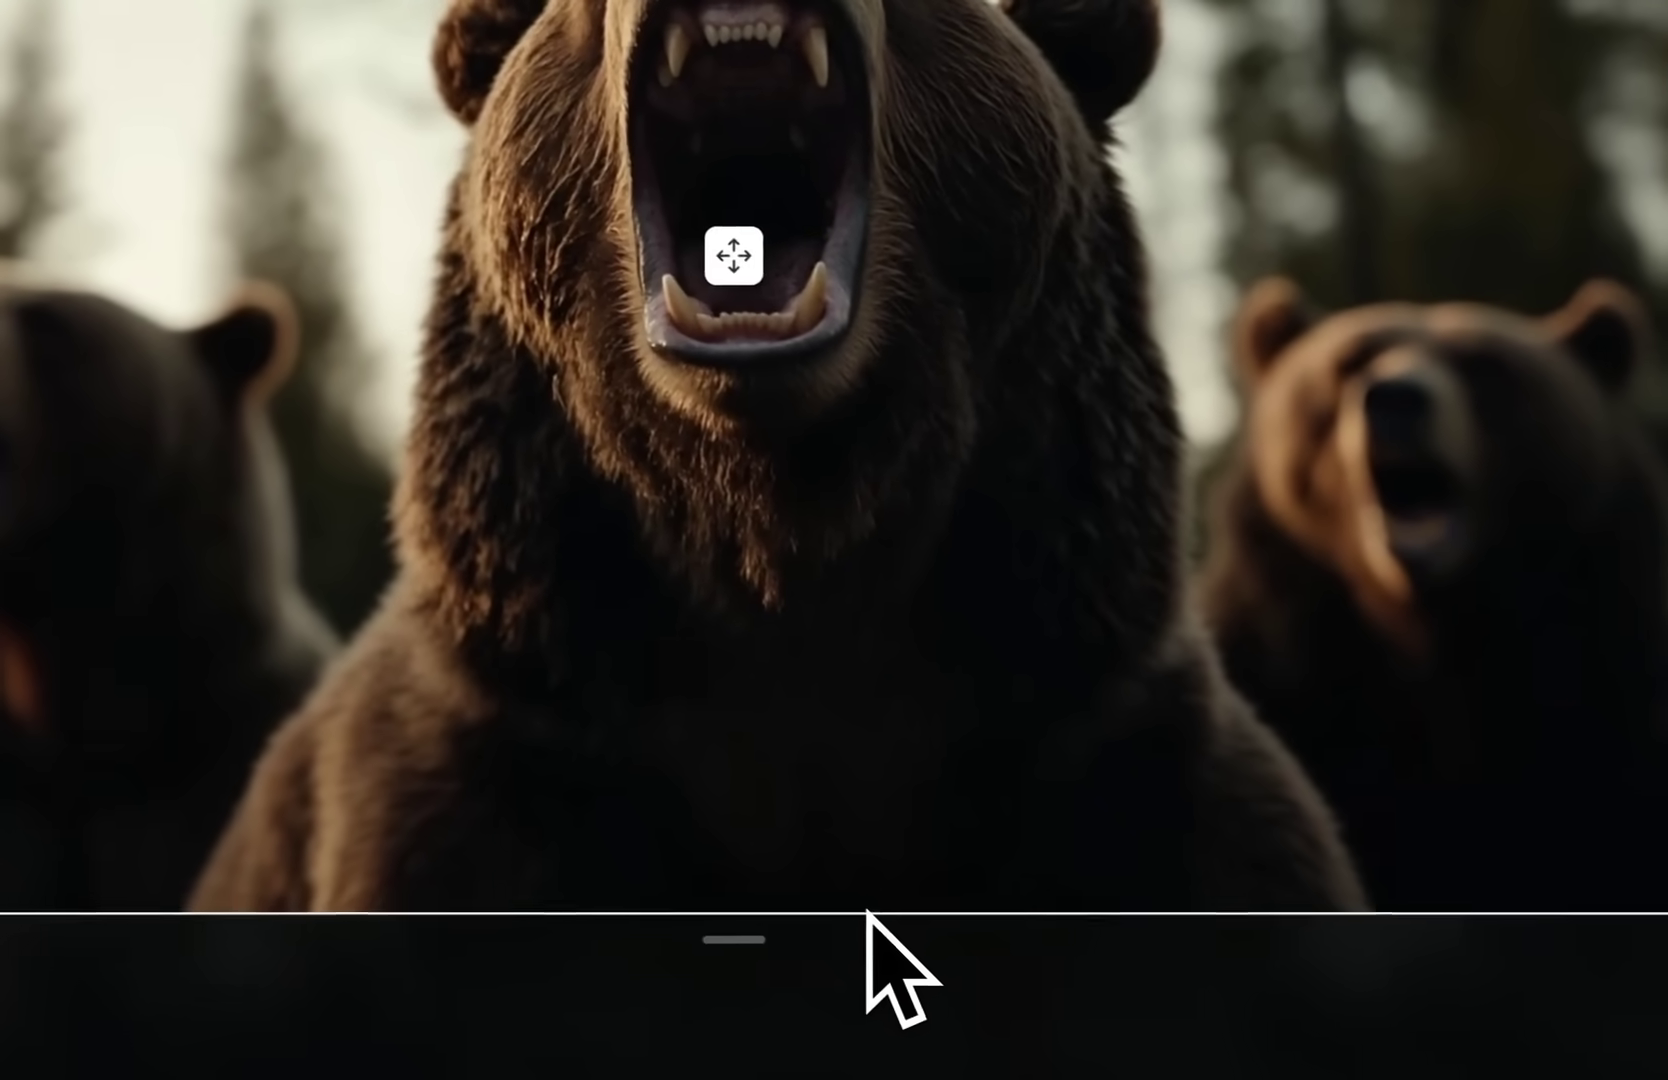
left_click_drag(867, 923, 882, 949)
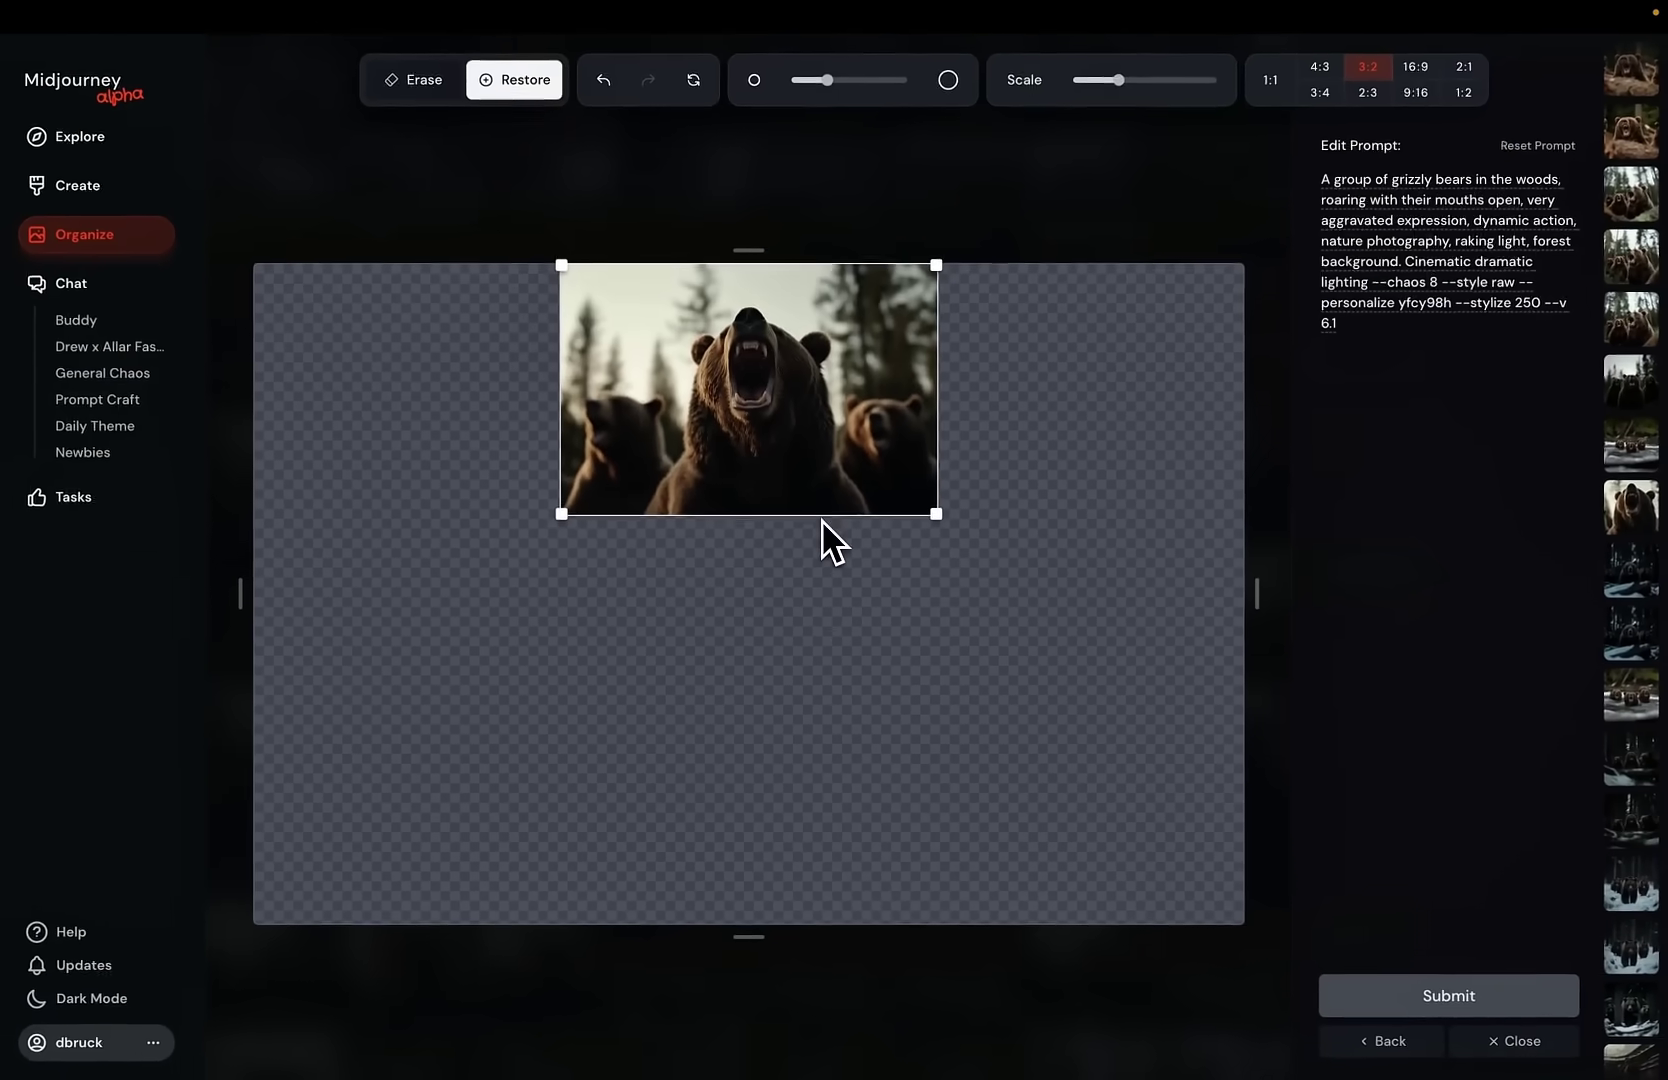
left_click_drag(840, 482, 875, 1079)
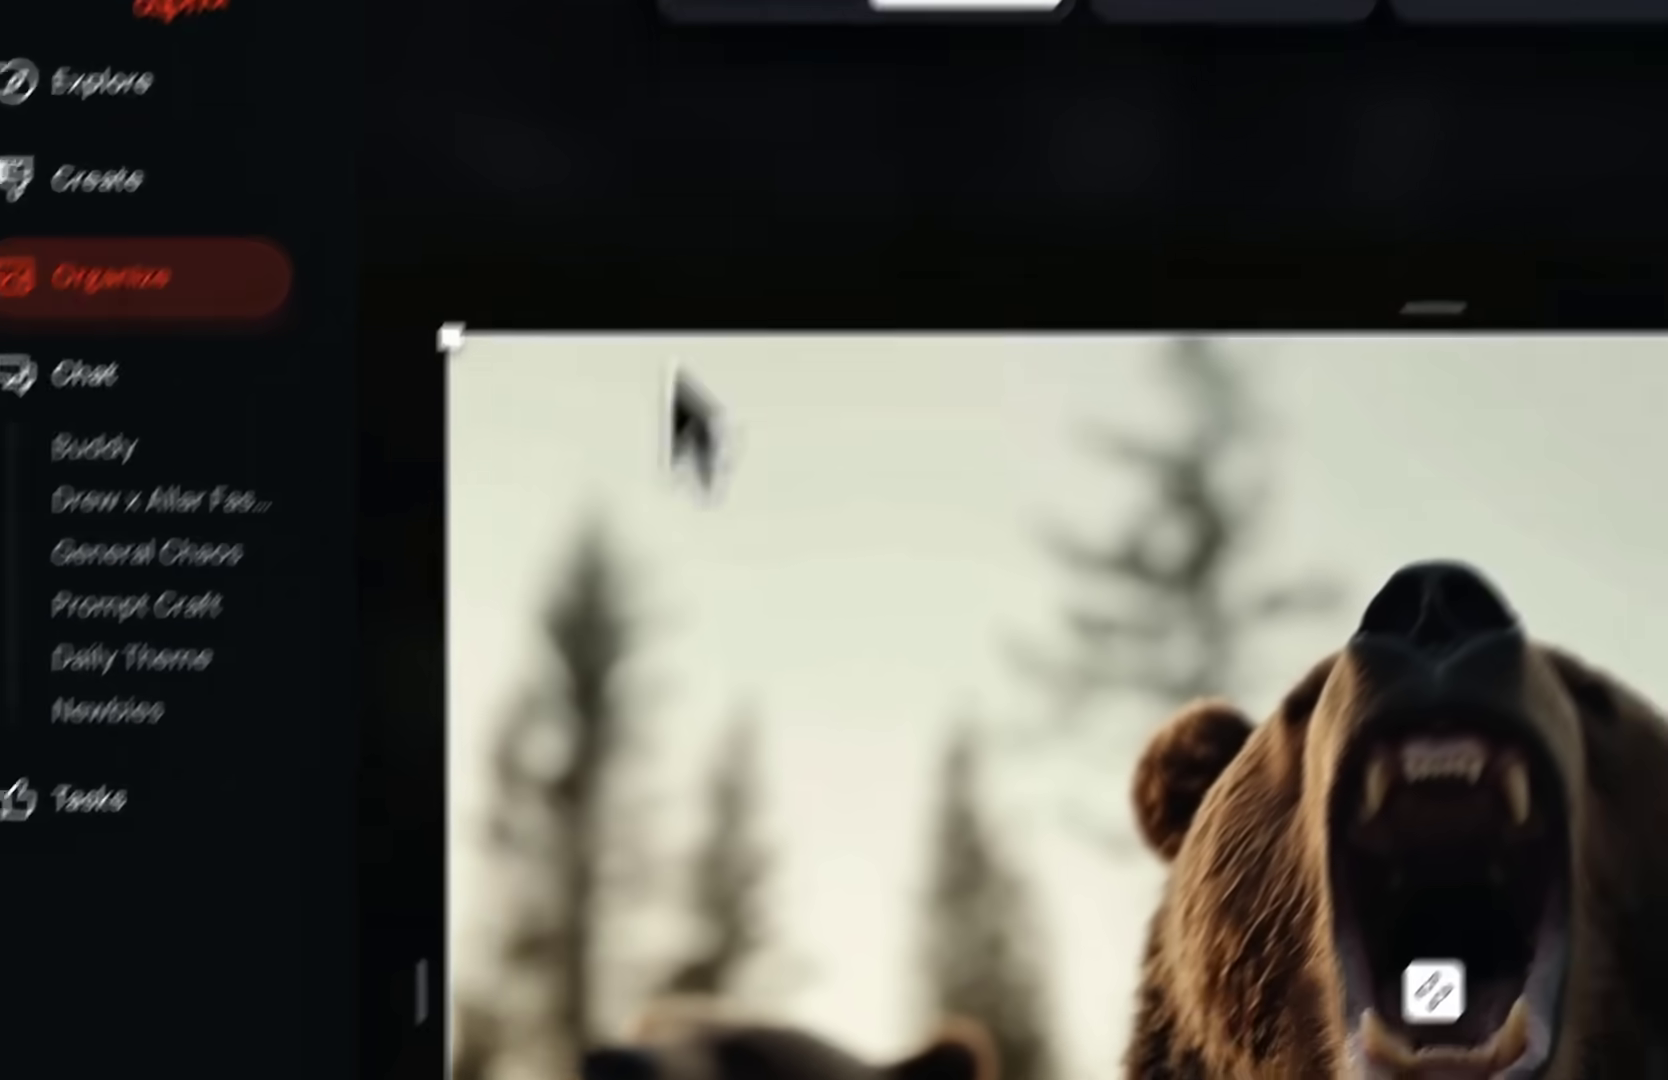
- Erase the background trees and sky above the bears, brushing over the centre tree, the left trees and the upper-right trees
left_click(640, 142)
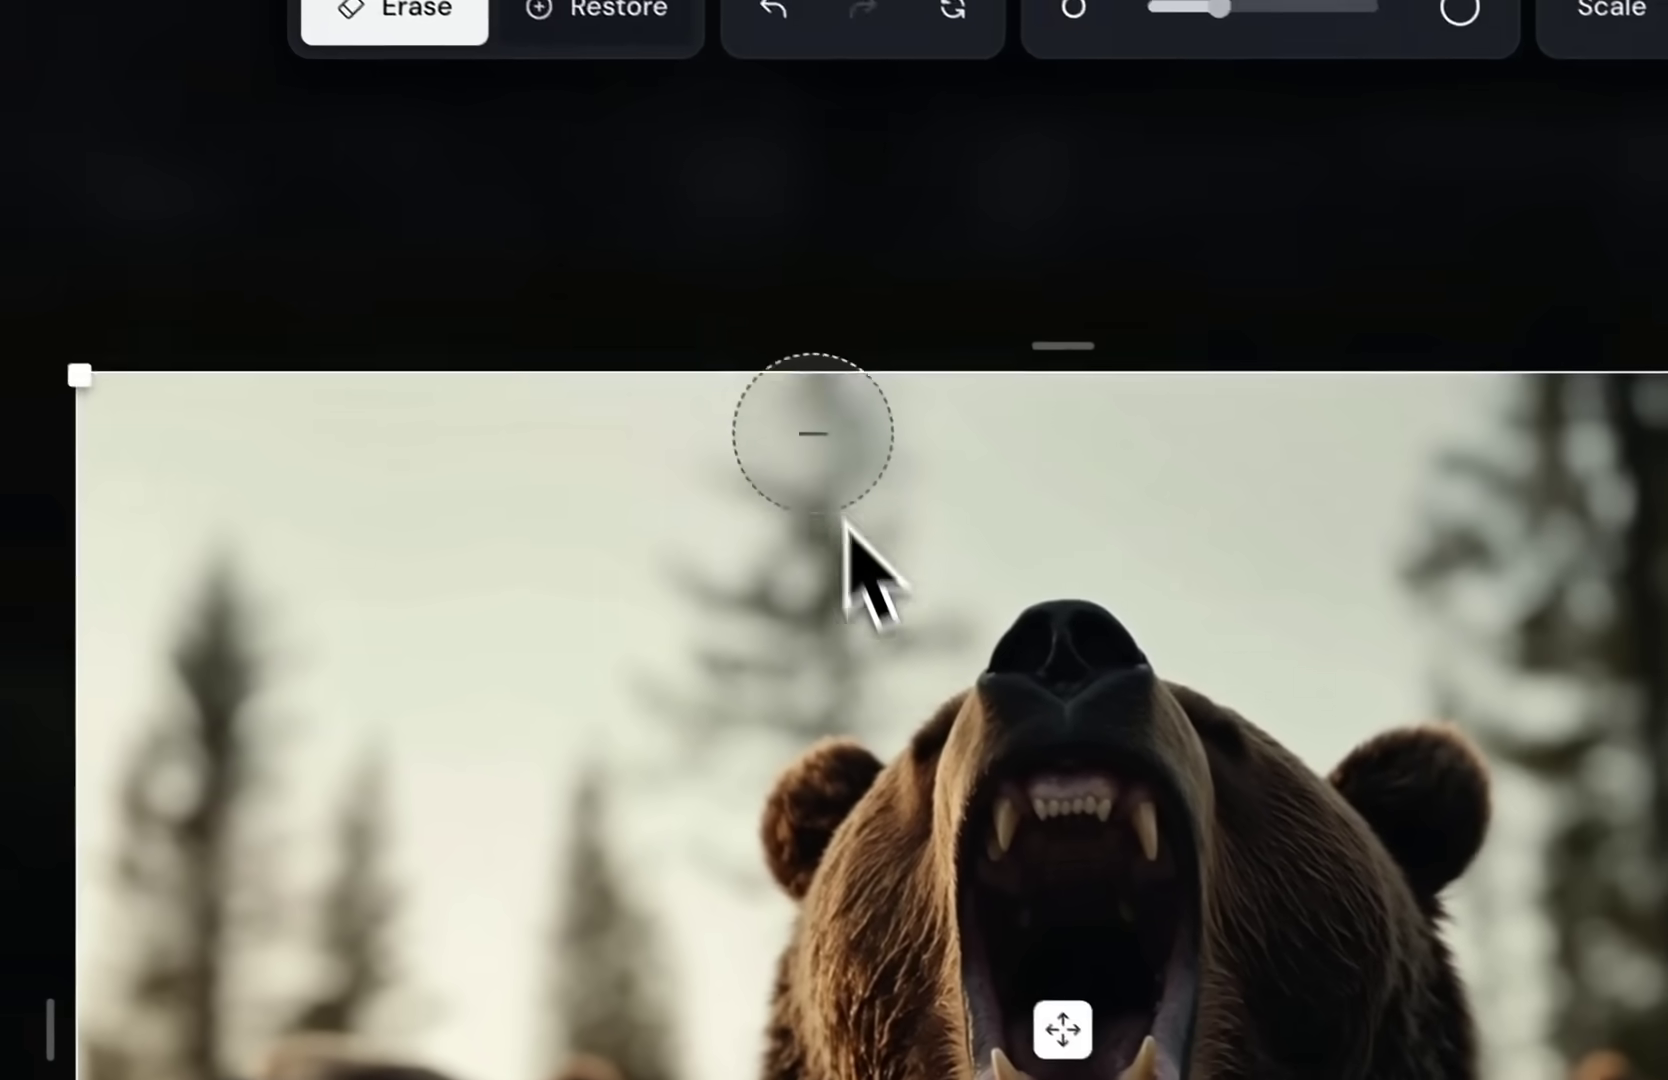
left_click_drag(1188, 389, 1197, 534)
mouse_move(806, 558)
left_mouse_down()
mouse_move(741, 658)
mouse_move(851, 607)
left_mouse_up()
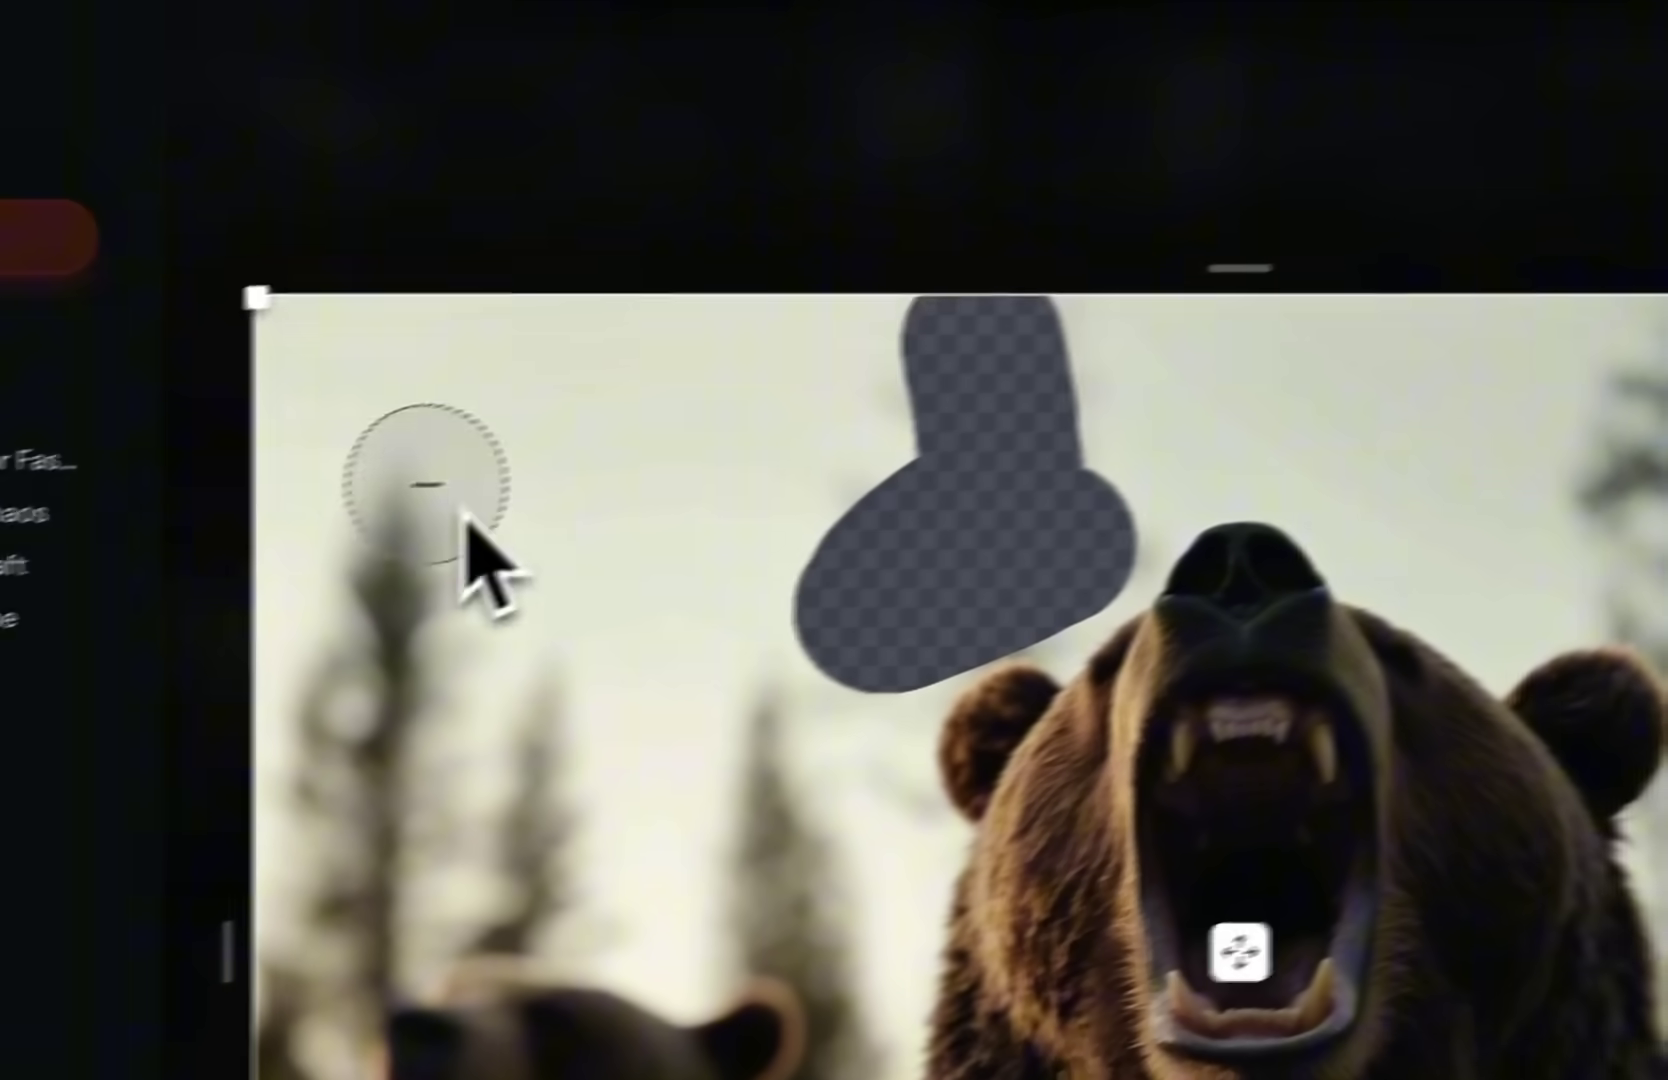
mouse_move(196, 495)
left_mouse_down()
mouse_move(102, 1009)
mouse_move(124, 987)
mouse_move(284, 961)
left_mouse_up()
mouse_move(650, 515)
left_mouse_down()
mouse_move(735, 735)
mouse_move(570, 806)
mouse_move(902, 851)
mouse_move(870, 567)
mouse_move(897, 559)
mouse_move(863, 816)
mouse_move(892, 874)
mouse_move(683, 807)
mouse_move(695, 592)
mouse_move(674, 345)
mouse_move(805, 657)
mouse_move(810, 287)
mouse_move(897, 415)
mouse_move(988, 438)
mouse_move(1055, 410)
left_mouse_up()
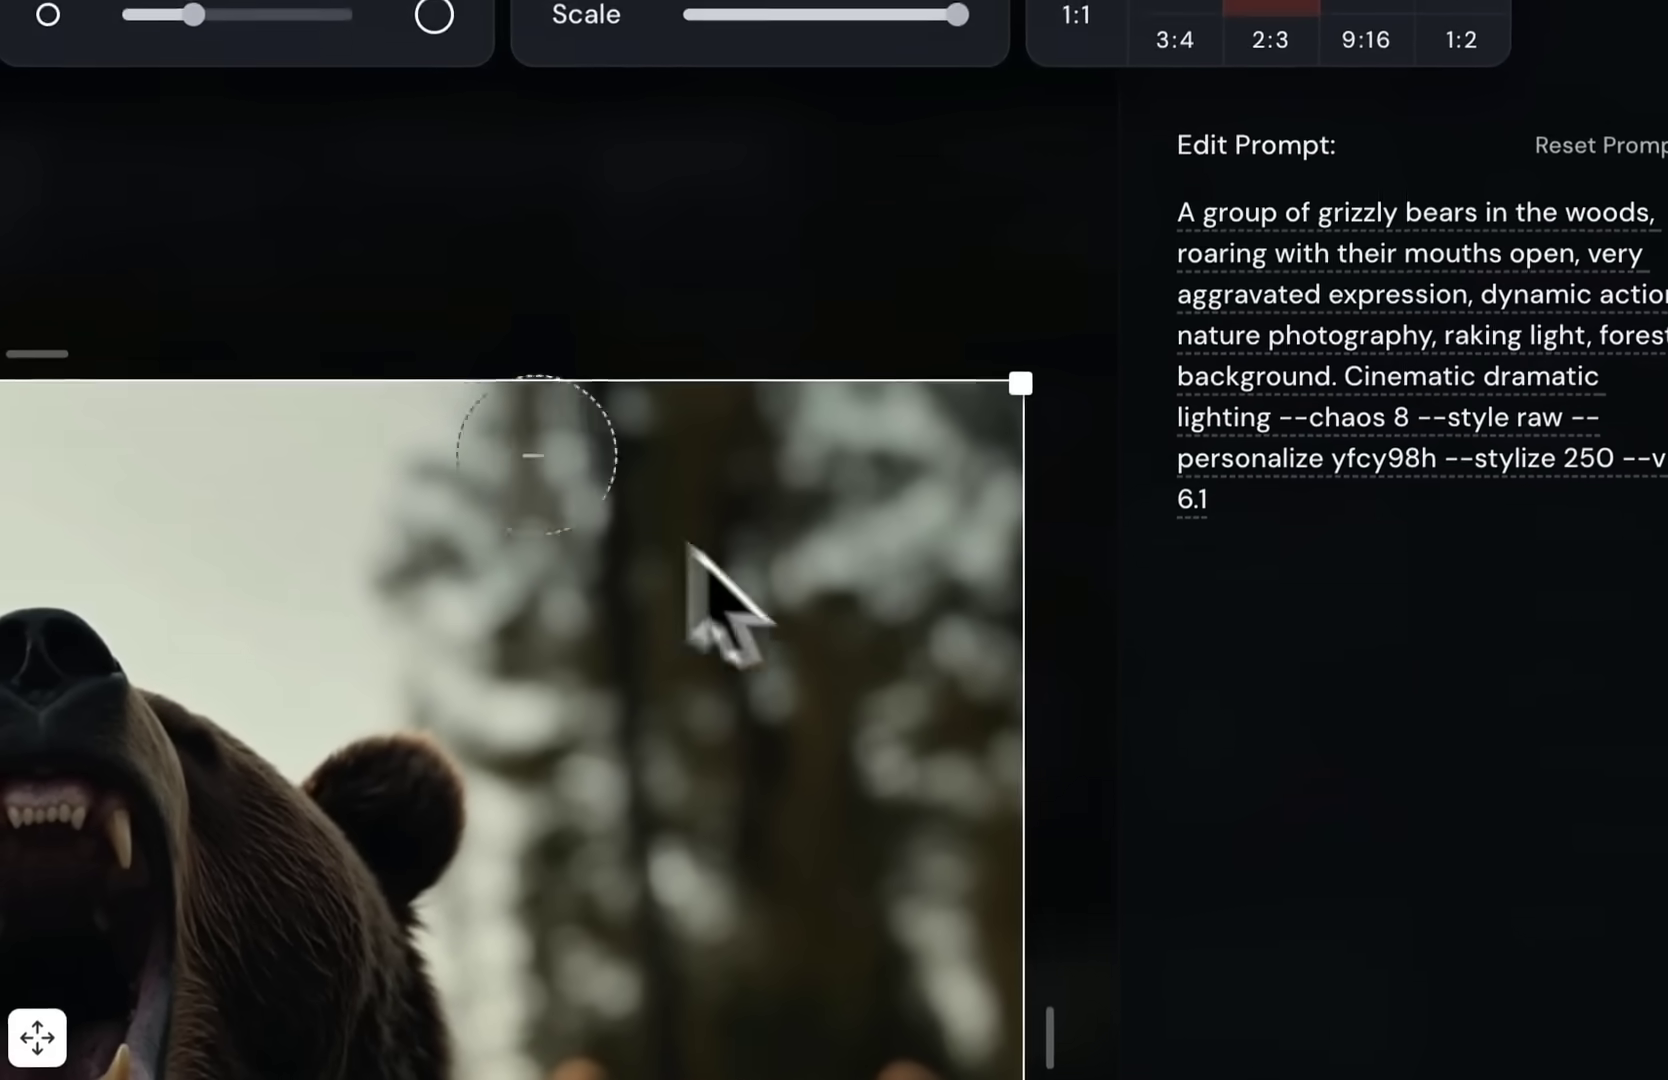
left_click_drag(428, 517, 990, 445)
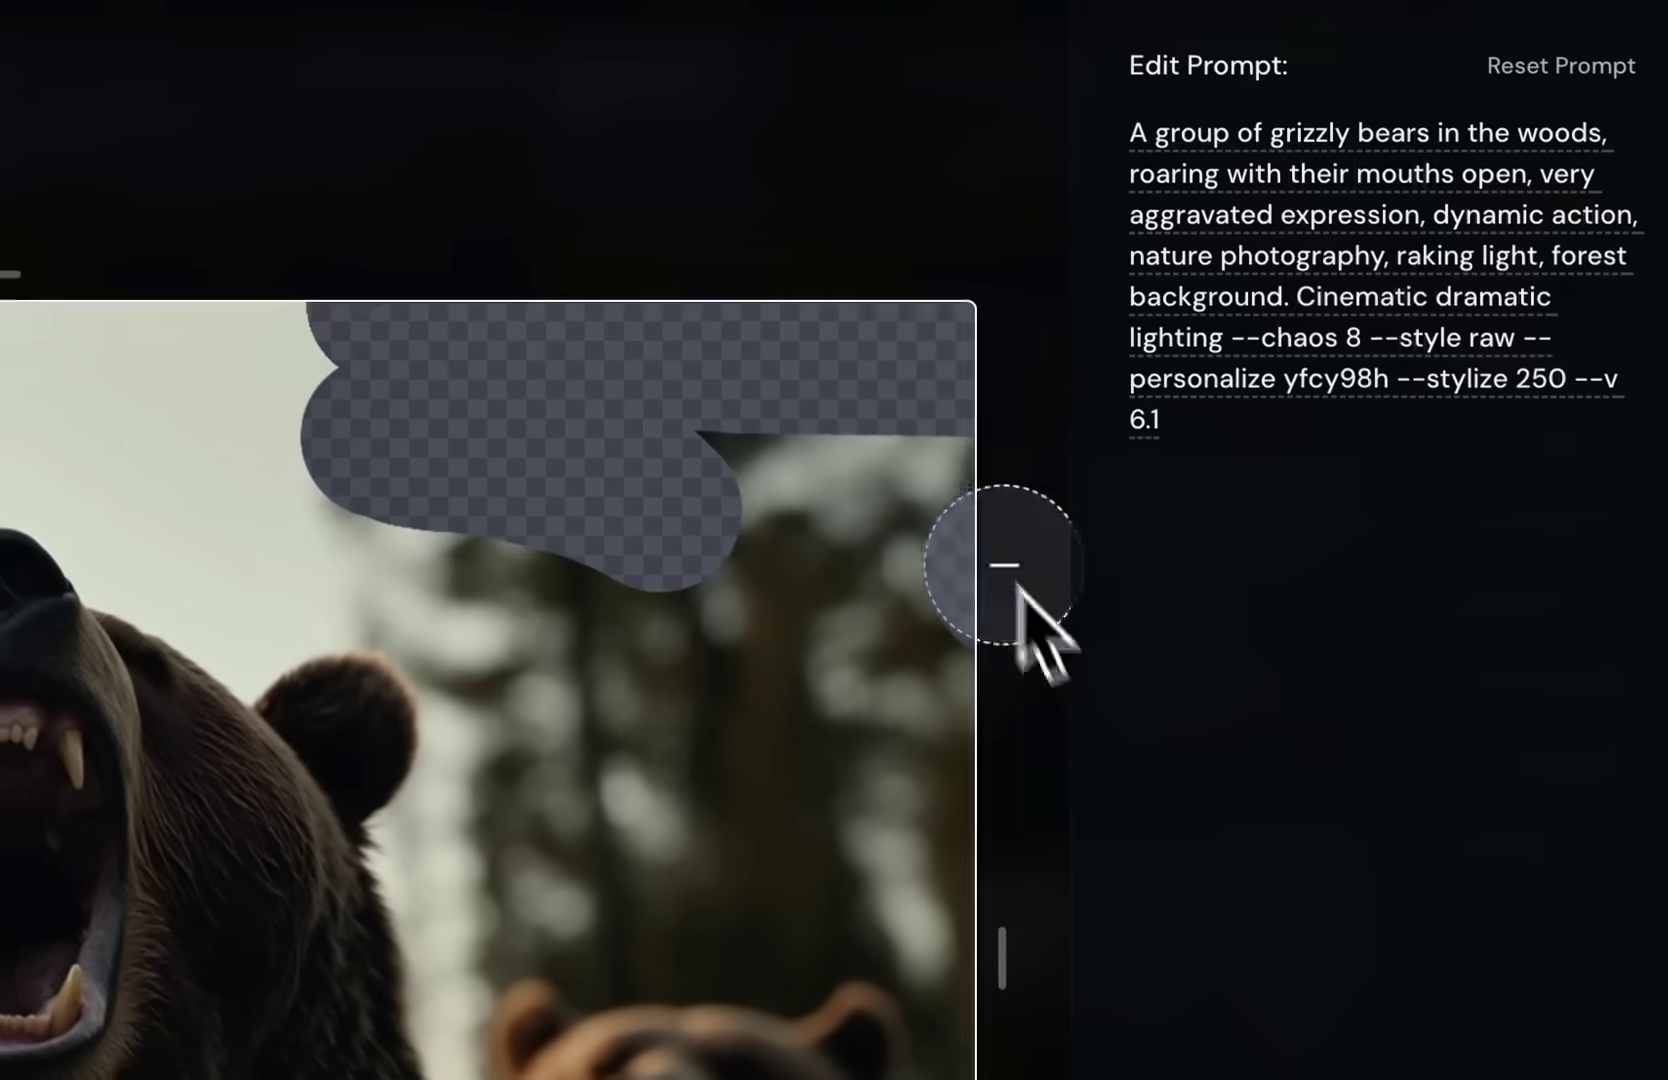
mouse_move(1017, 585)
left_mouse_down()
mouse_move(879, 558)
mouse_move(797, 696)
mouse_move(573, 622)
mouse_move(567, 777)
left_mouse_up()
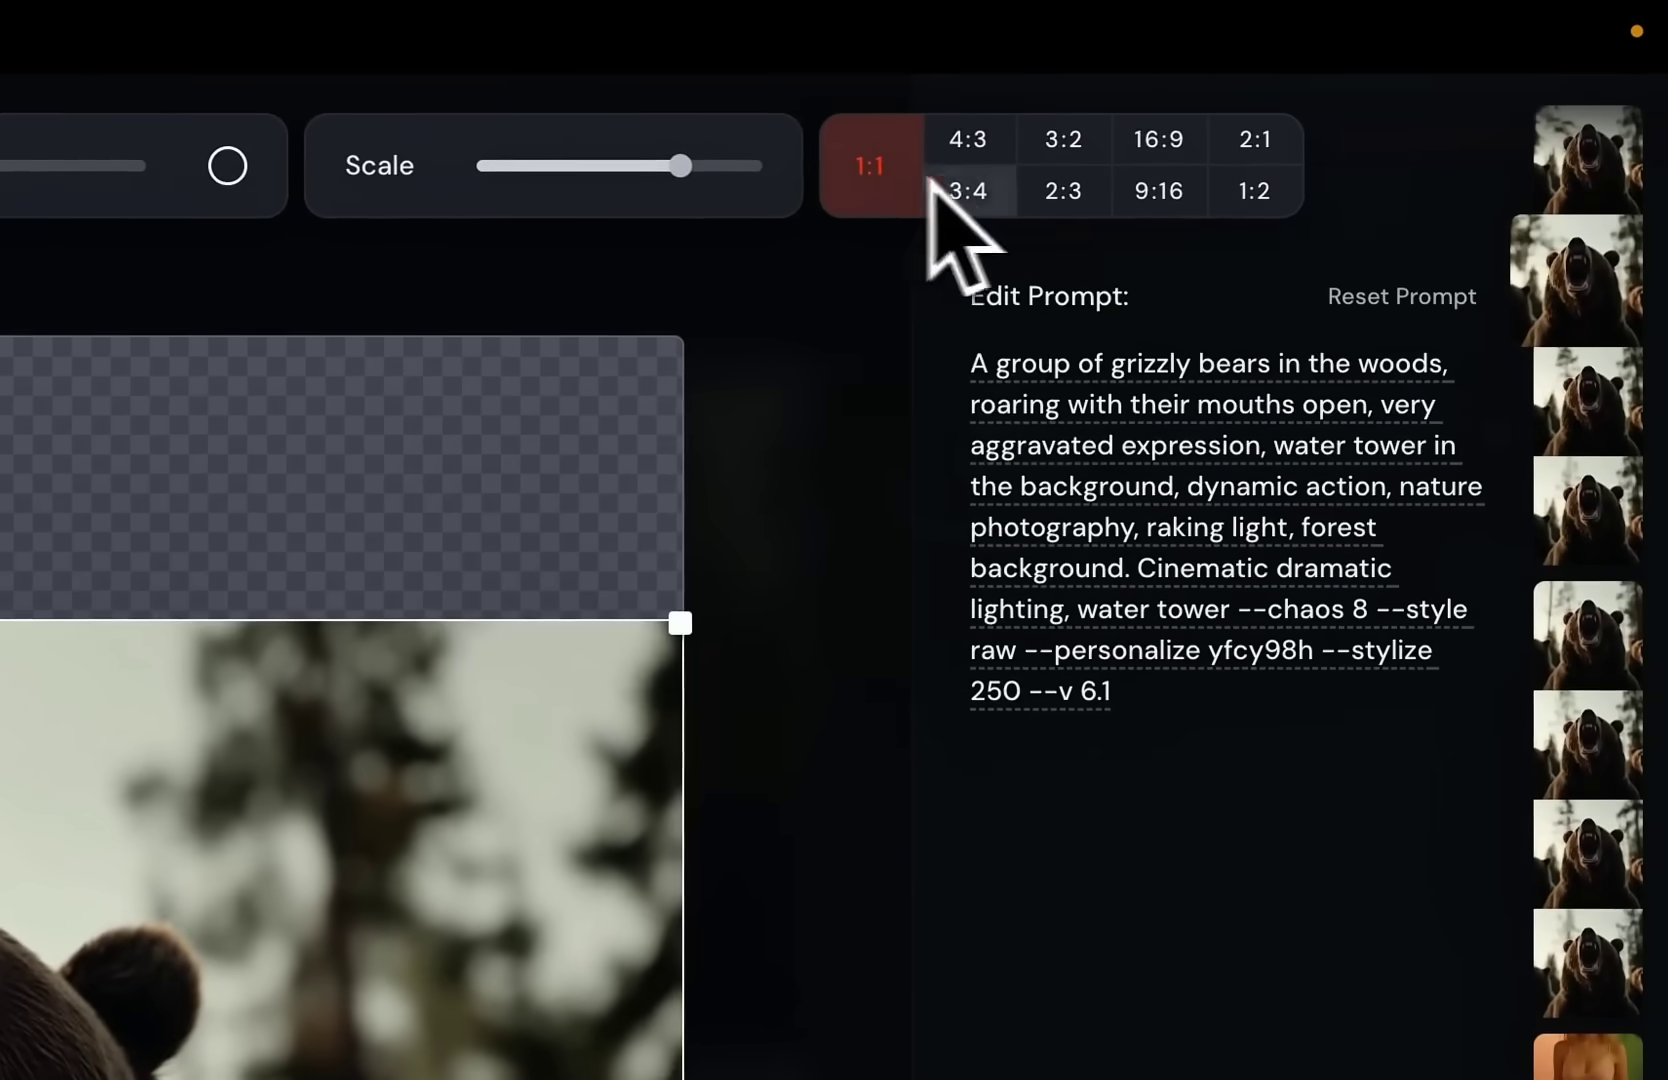
- Try the 4:3, 3:4, 3:2, 2:3, 16:9, 9:16 and 1:2 aspect ratios on the water tower version's canvas
left_click(970, 140)
left_click(972, 190)
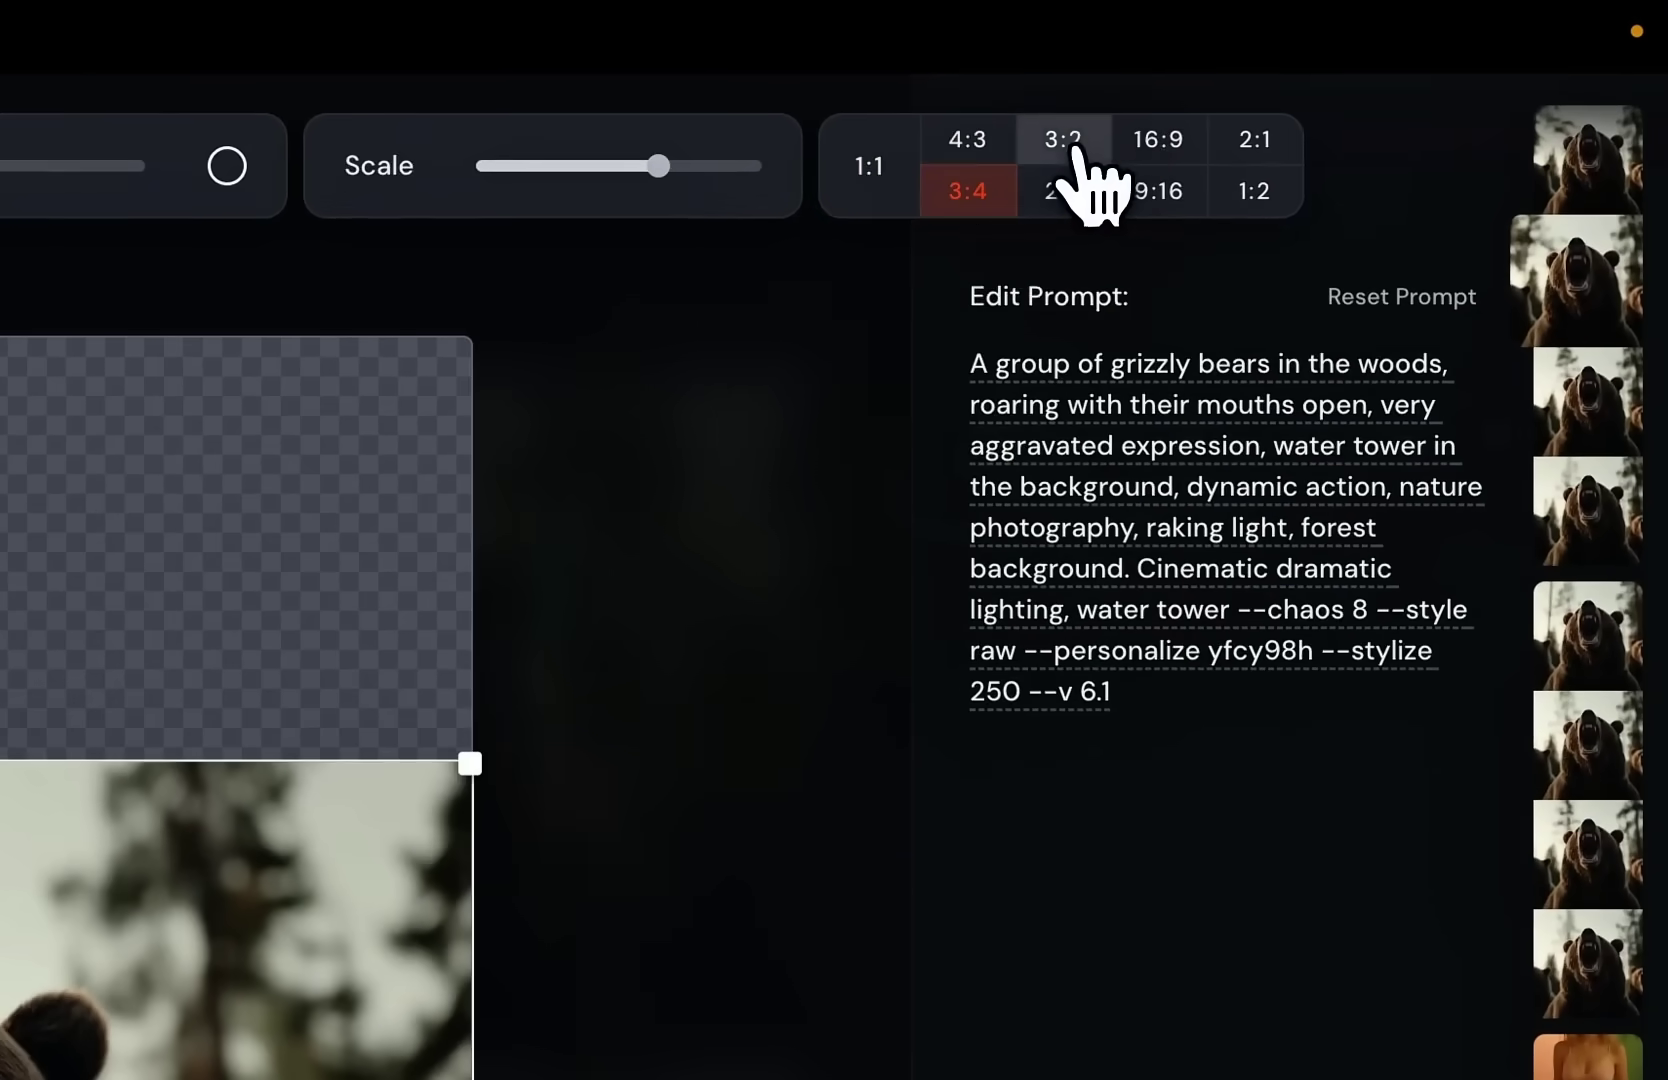
left_click(1066, 148)
left_click(1090, 194)
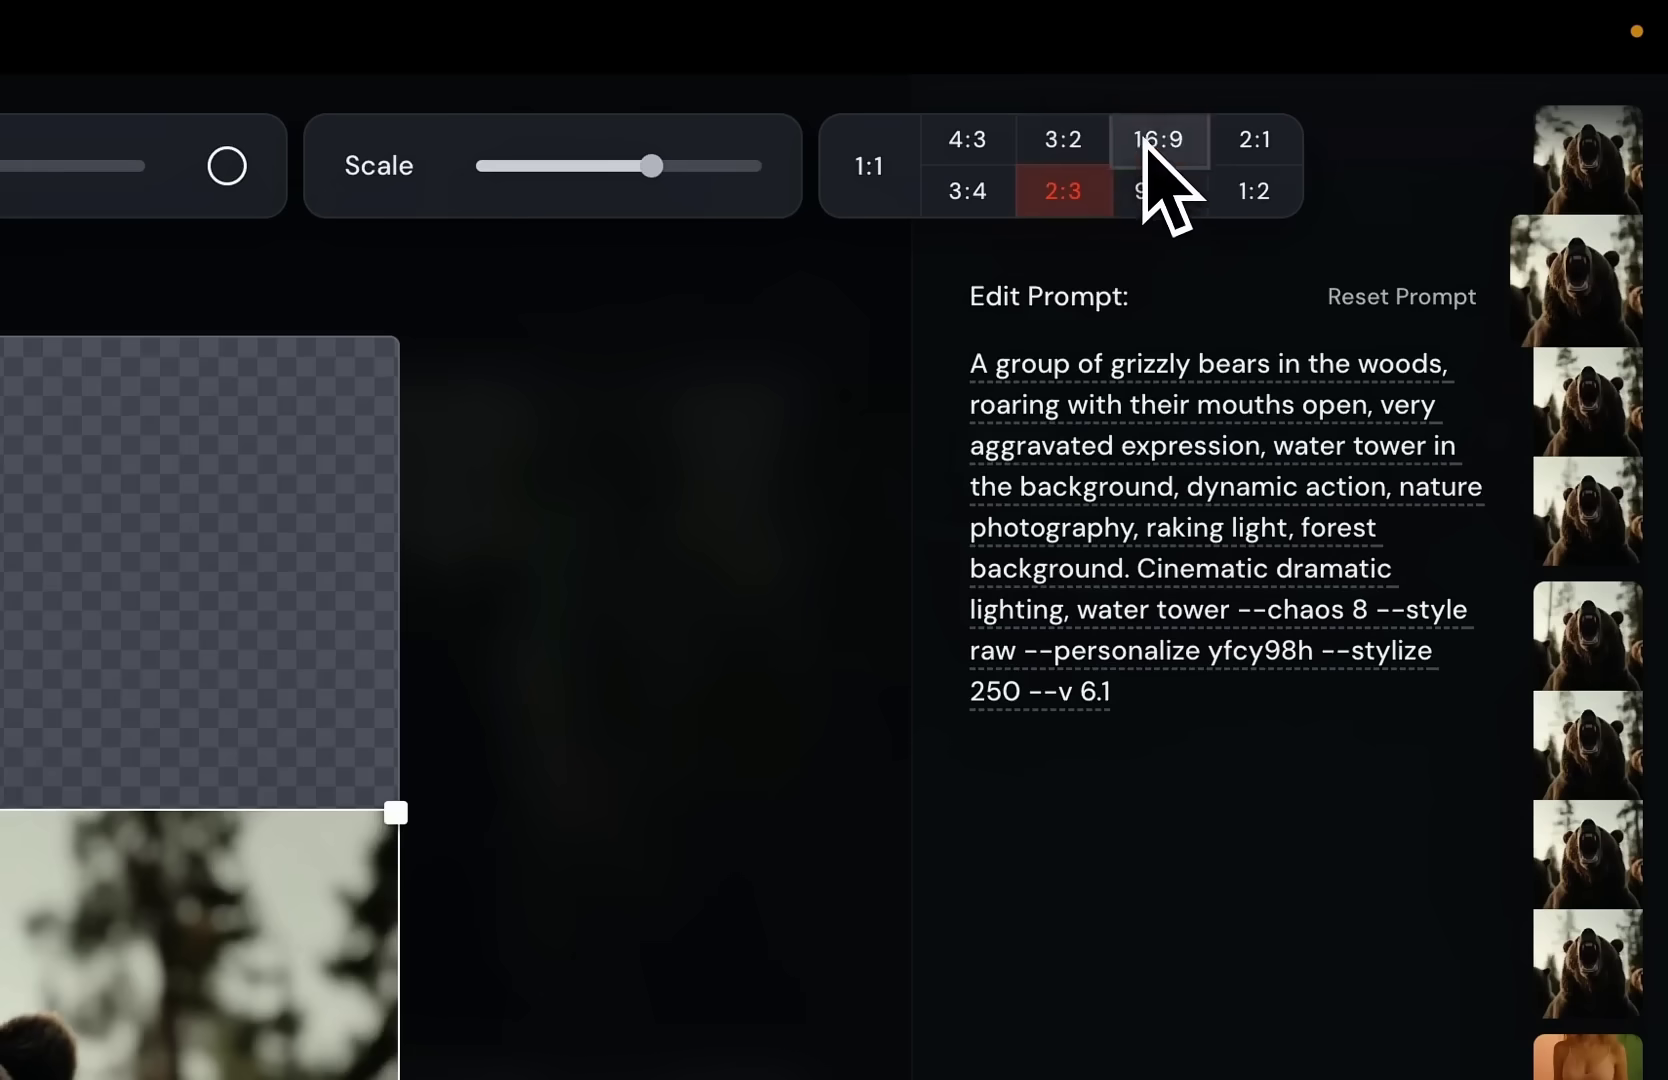
left_click(1150, 142)
left_click(1156, 194)
left_click(1272, 190)
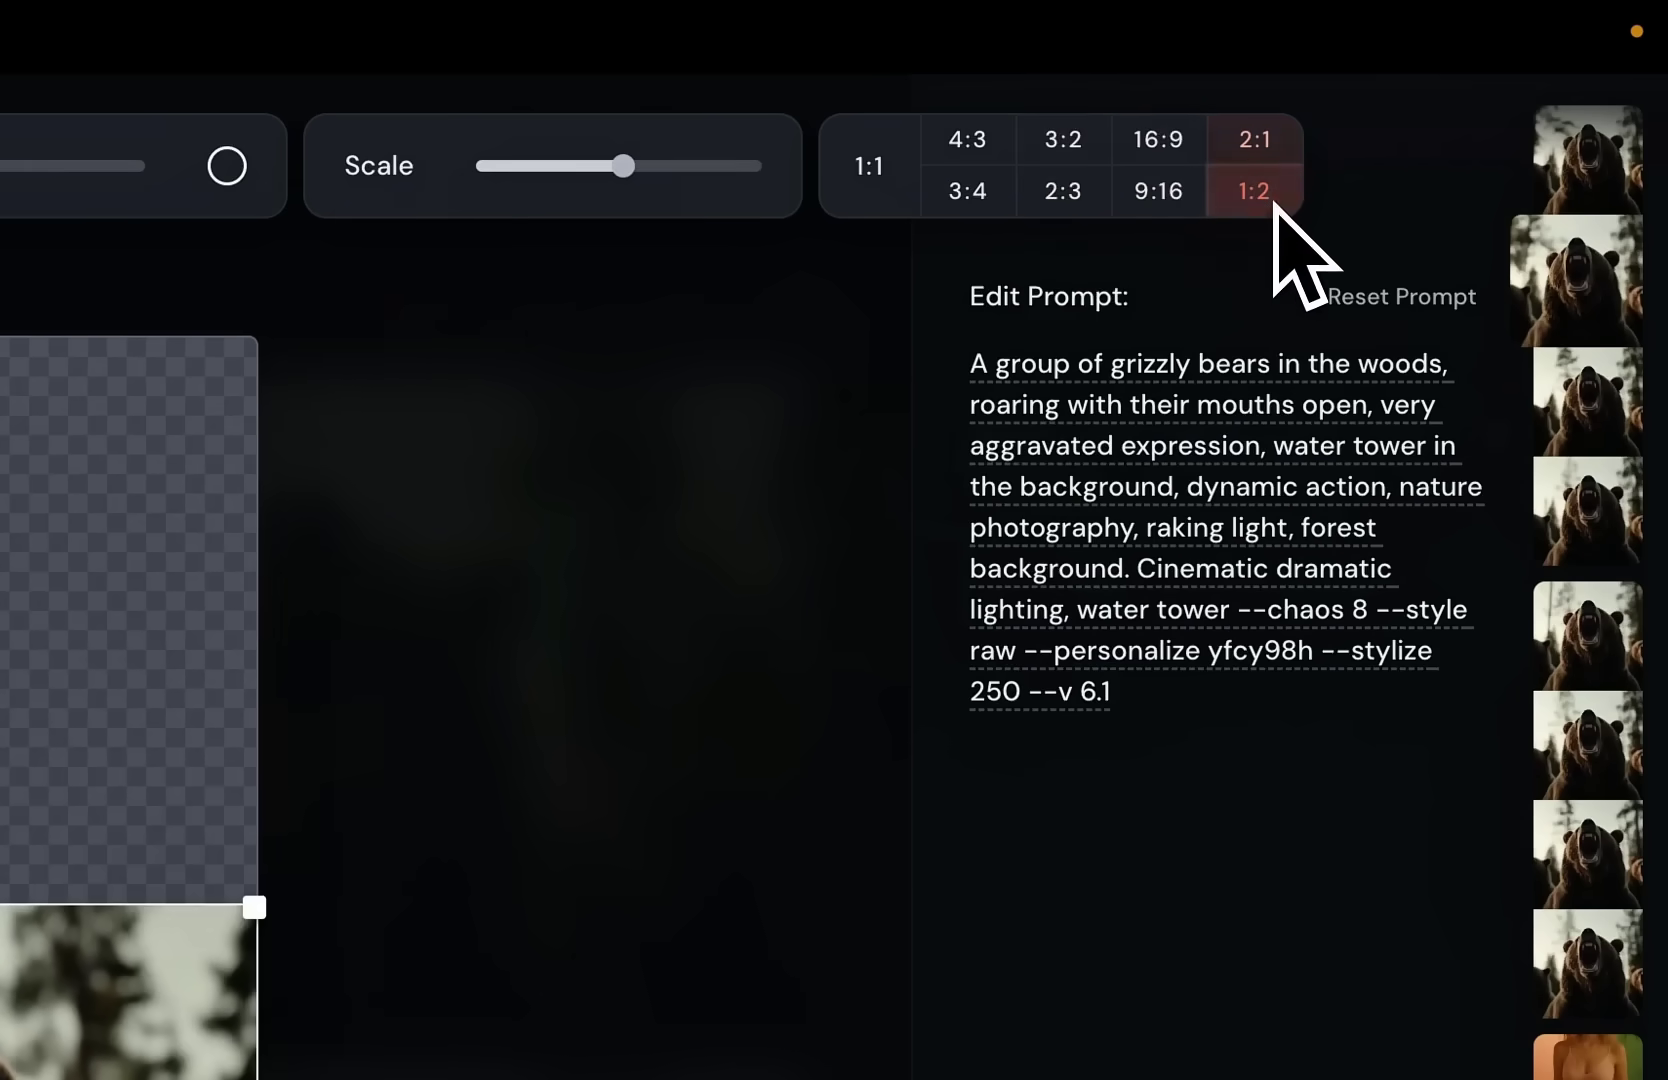
left_click(1063, 190)
- Compare the 4:3, 2:3, 16:9 and 9:16 canvas shapes and set the aspect ratio to 2:1
left_click(1309, 71)
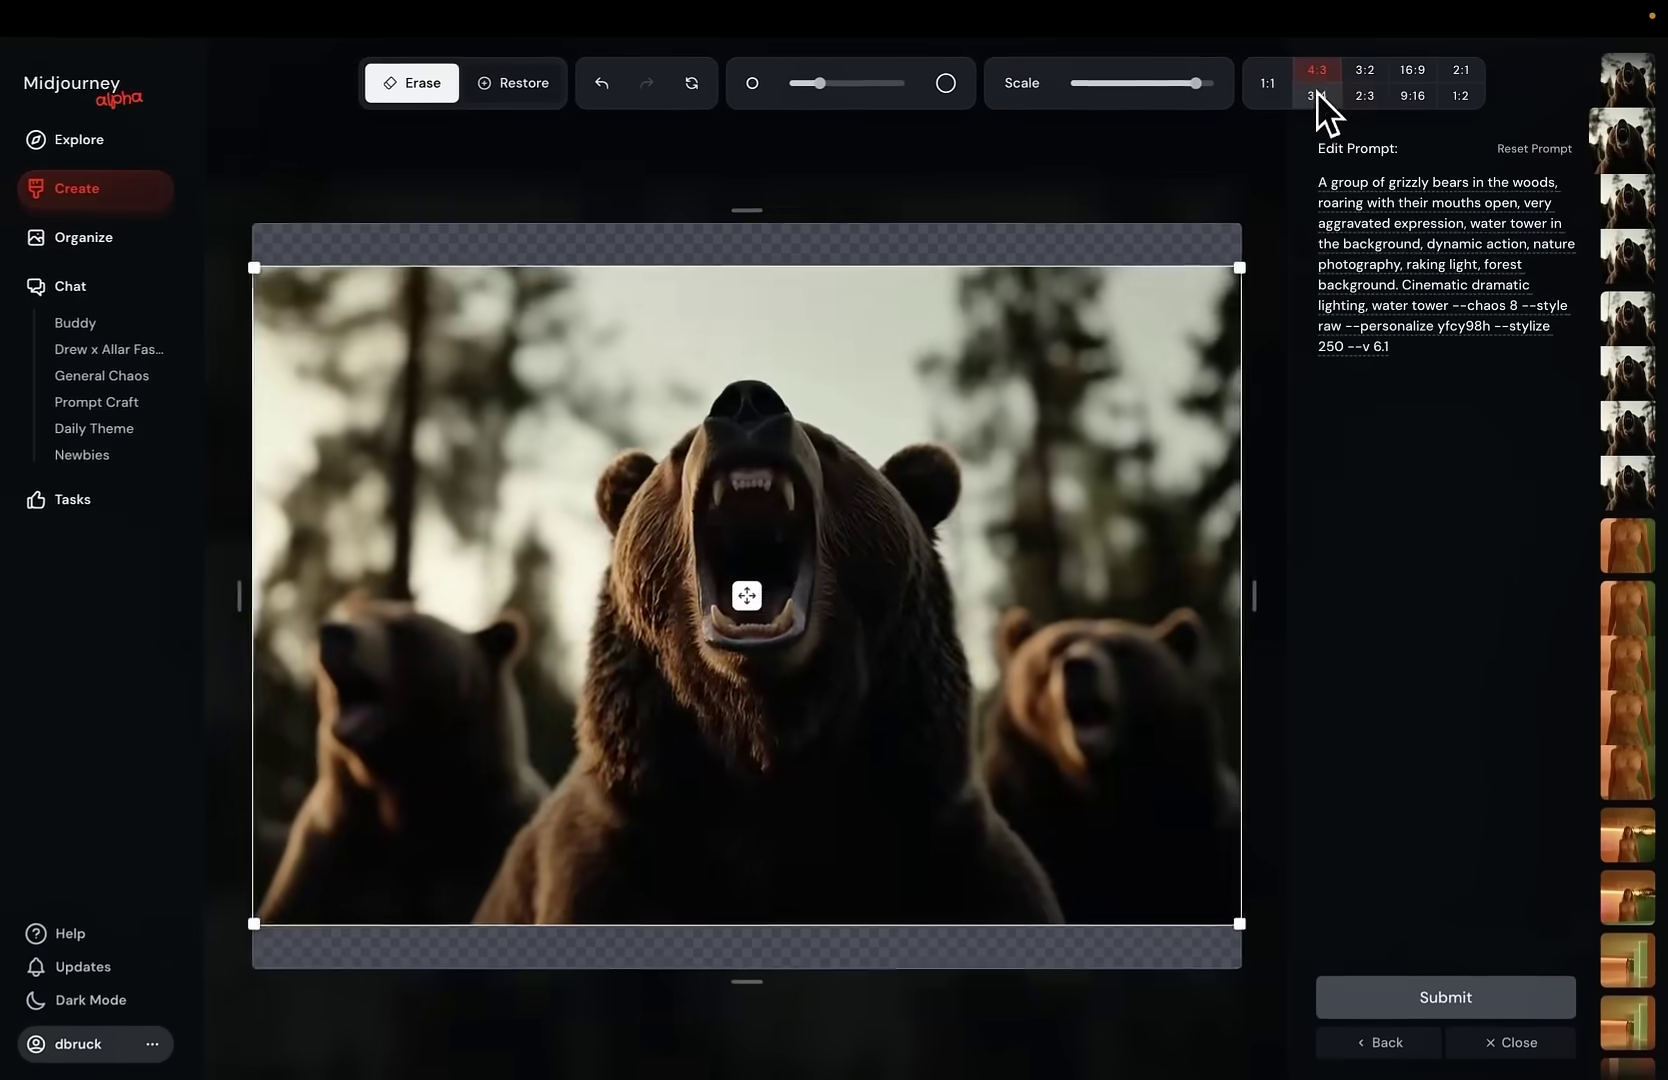
left_click(1358, 97)
left_click(1407, 71)
left_click(1418, 96)
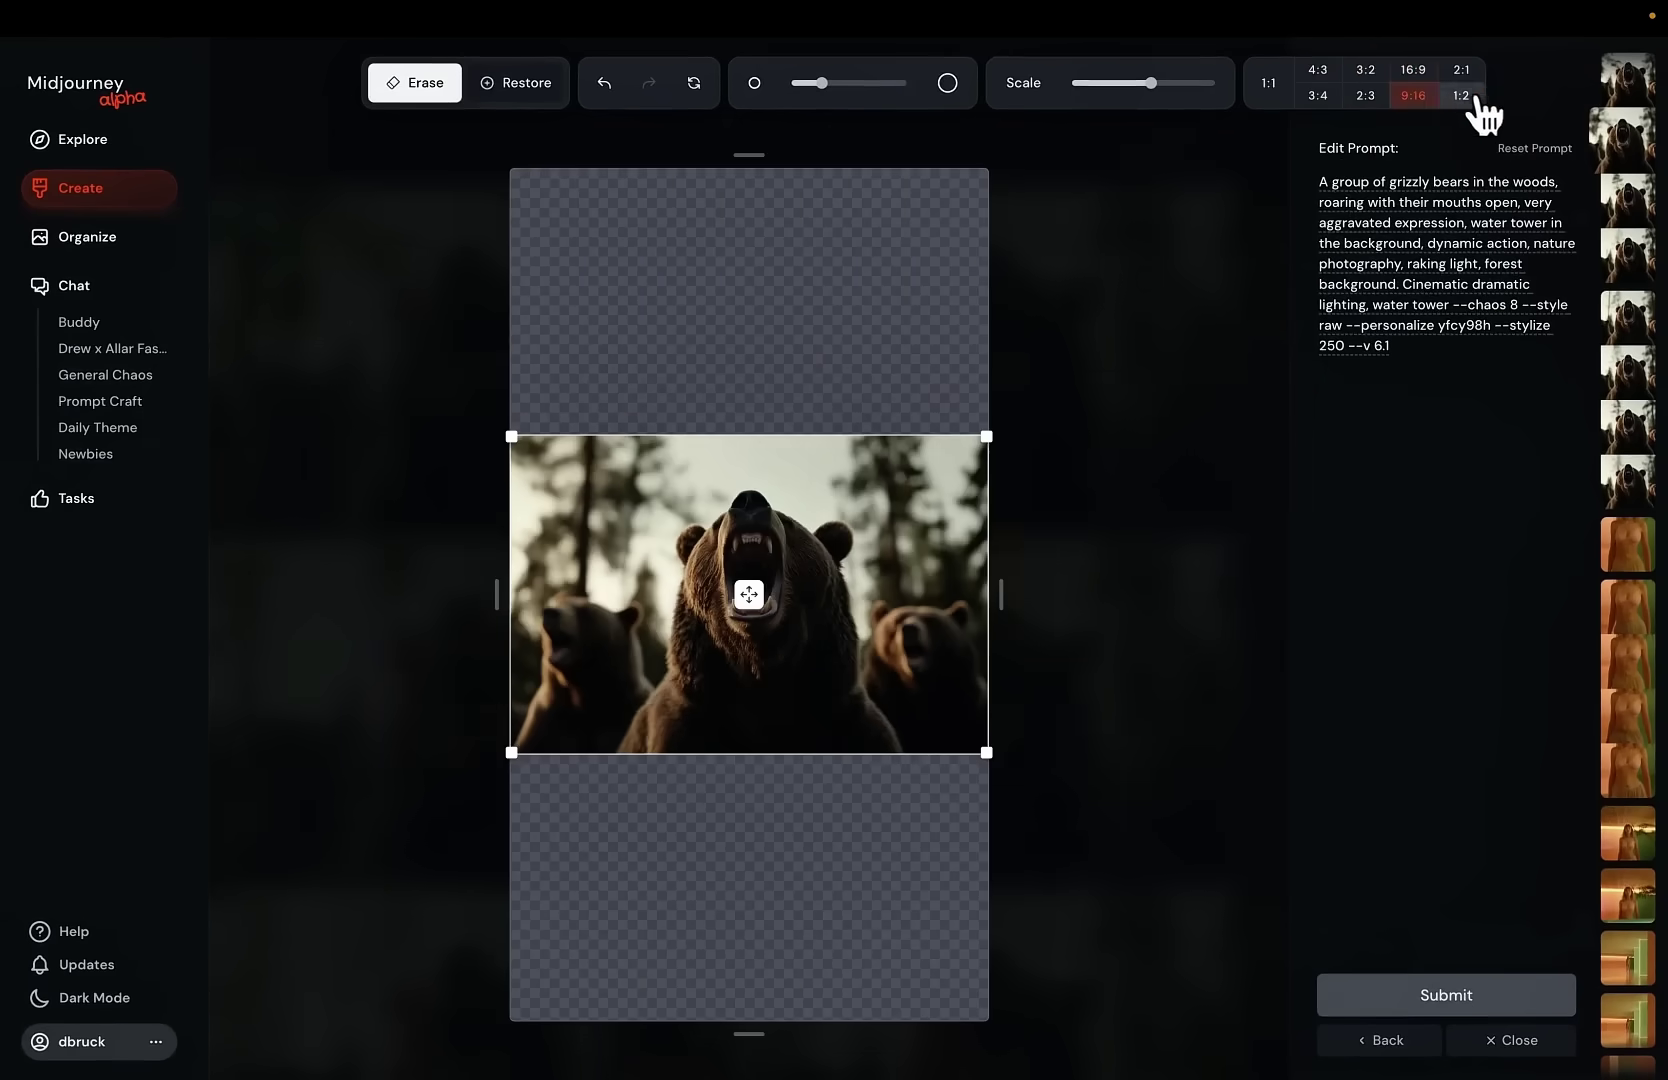
left_click(1463, 72)
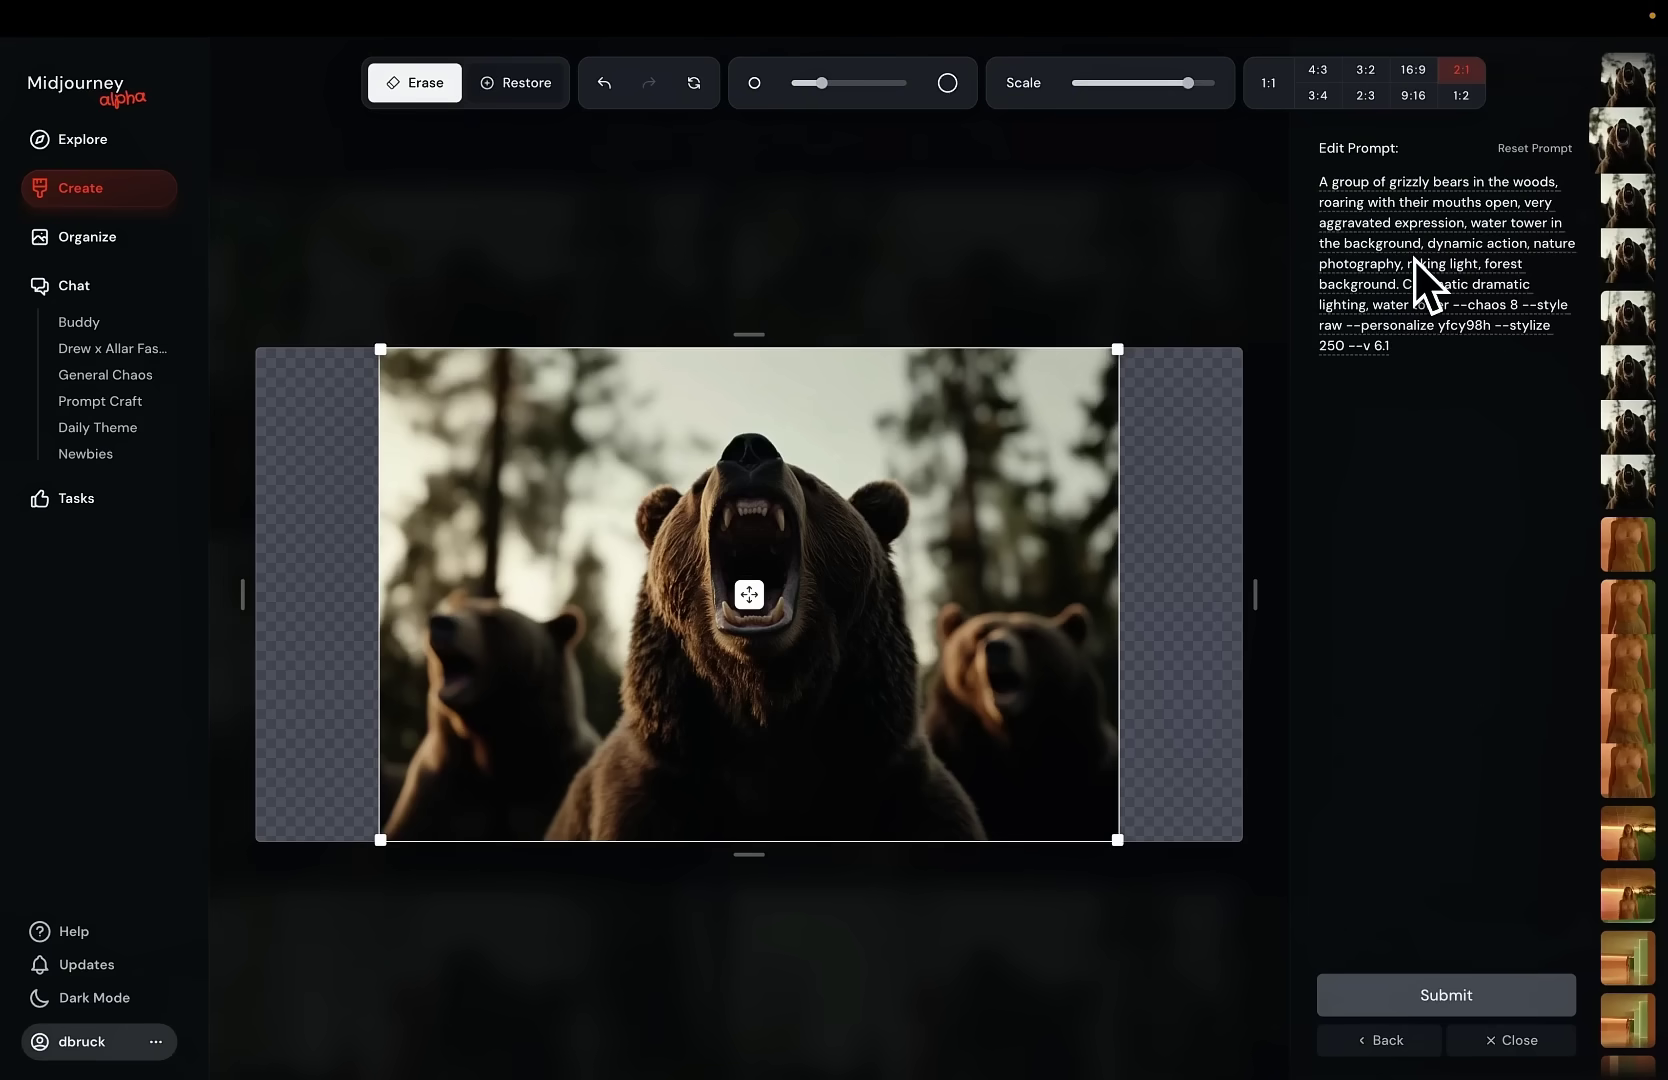
right_click(1184, 157)
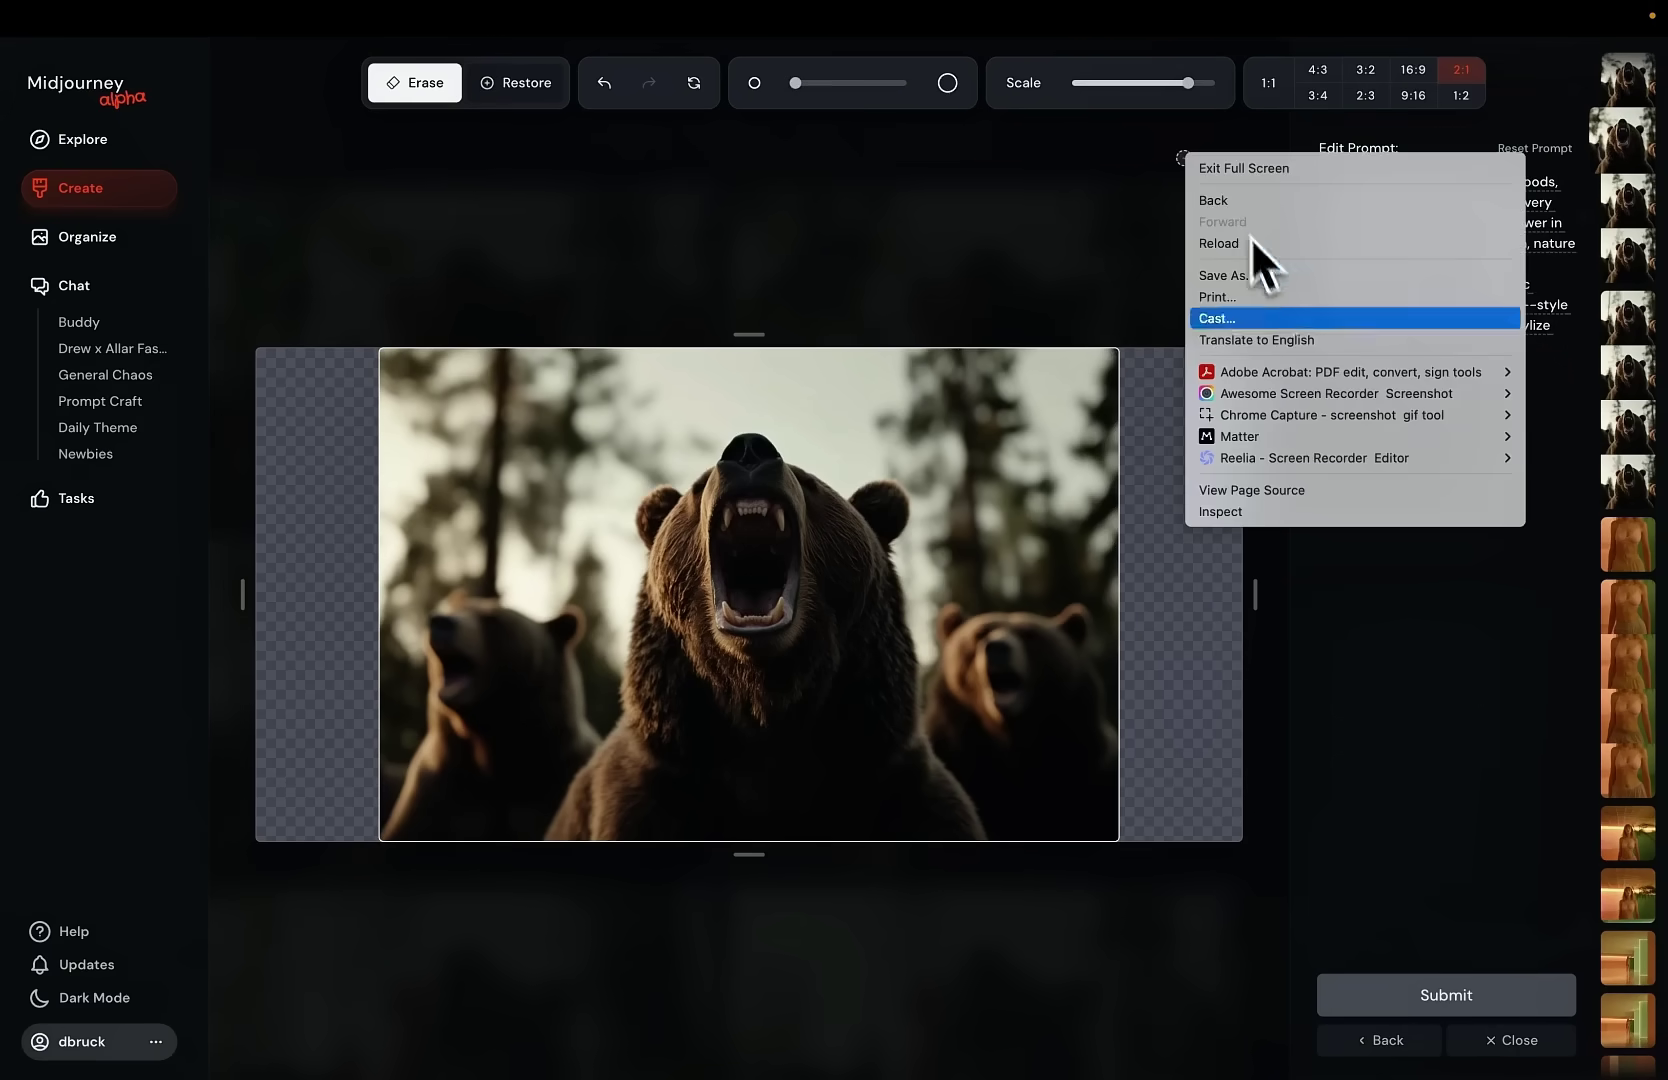
key("Escape")
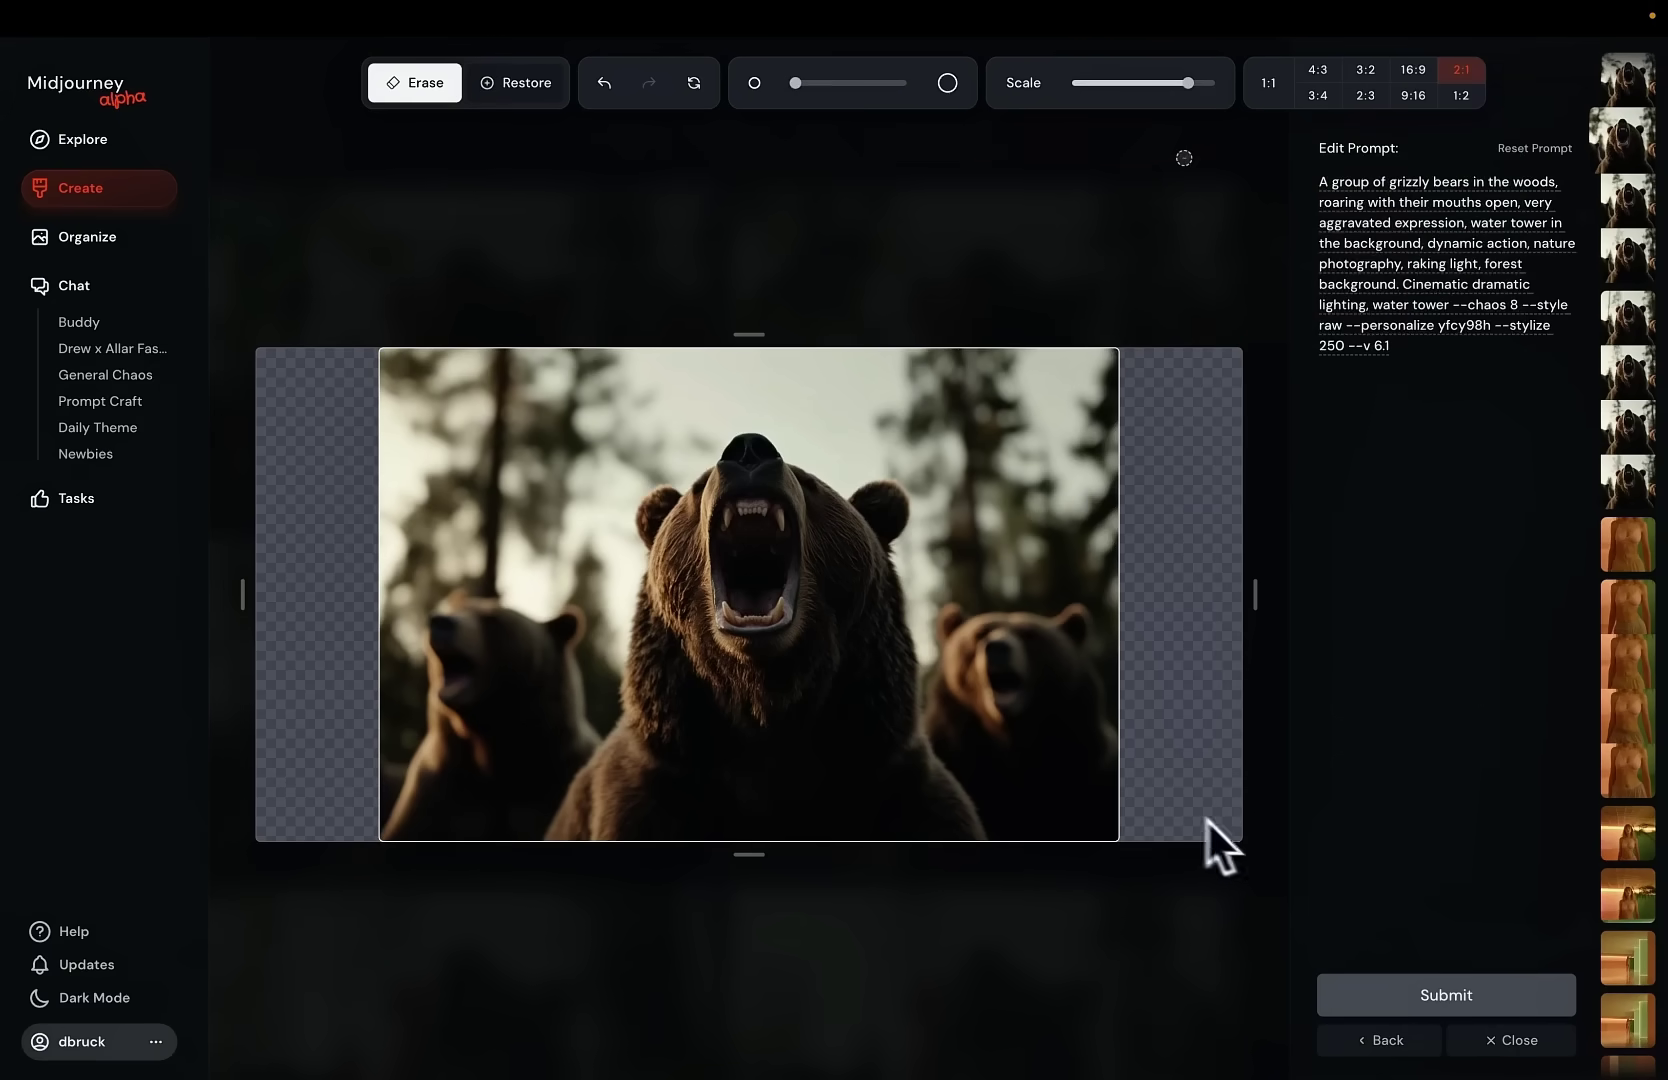